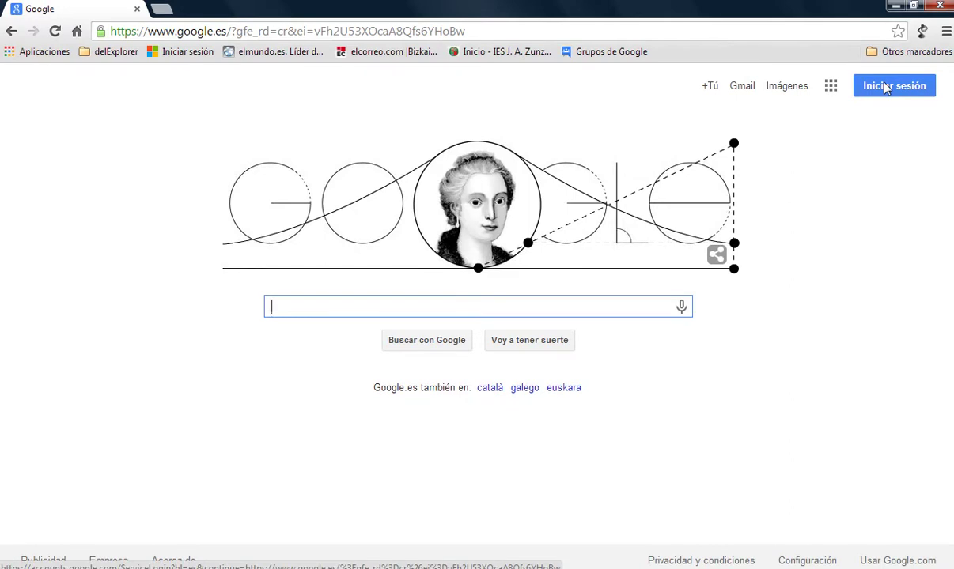
Open the Google account sign-in page from the Iniciar sesión button on Google's home page.
click(885, 89)
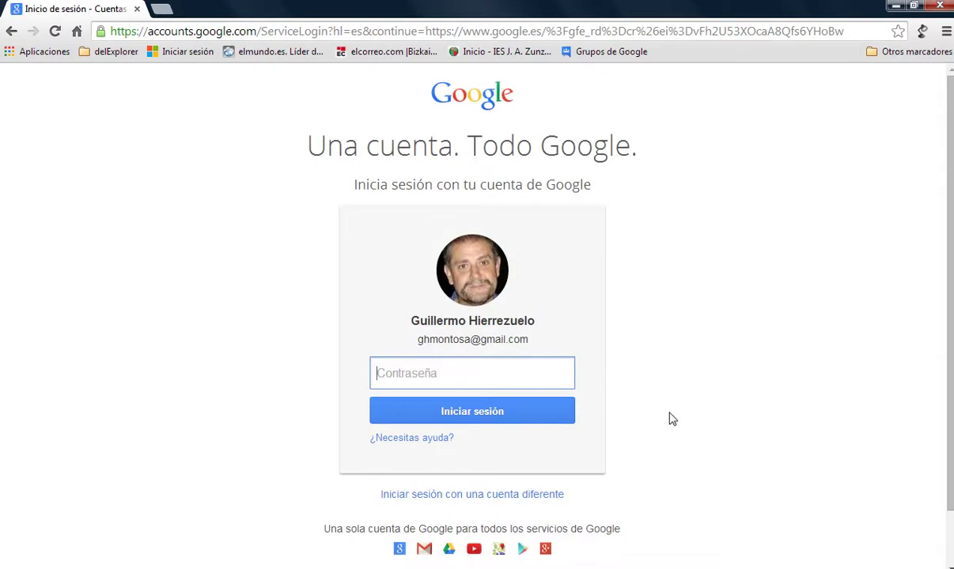
Enter the account password, re-entering it after the first attempt is rejected, to sign in.
text(••)
key(BackSpace)
key(BackSpace)
text(••••••••)
key(Return)
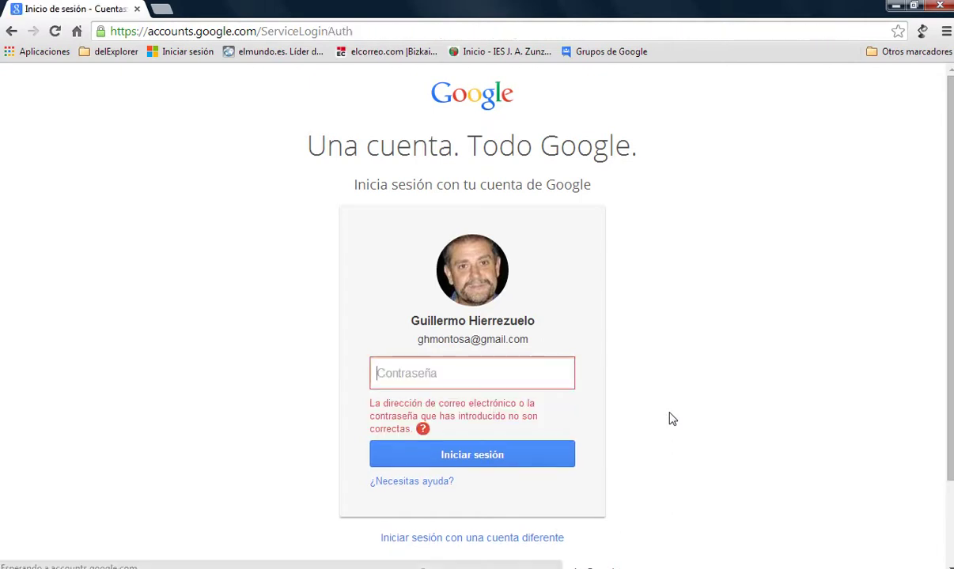
text(••••)
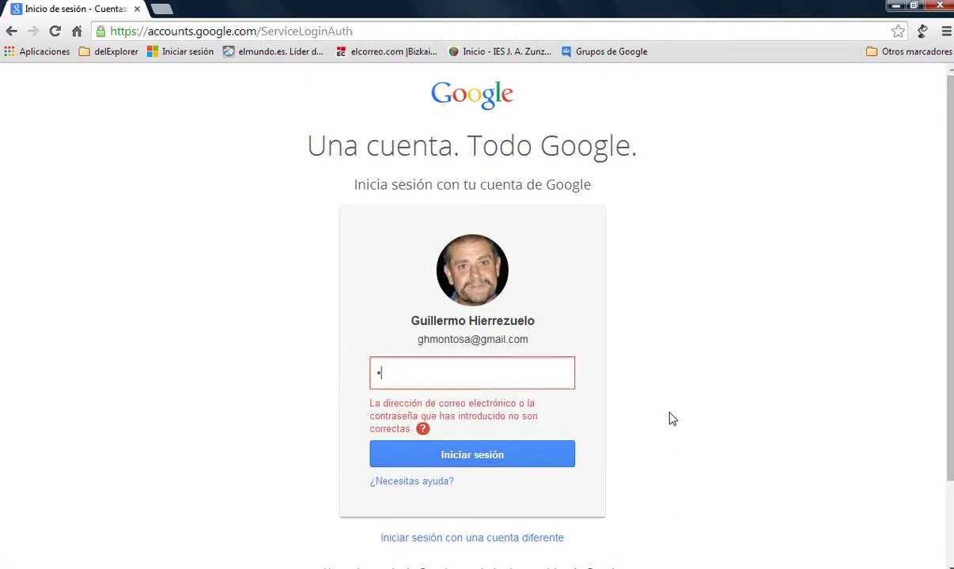
text(••••)
key(Return)
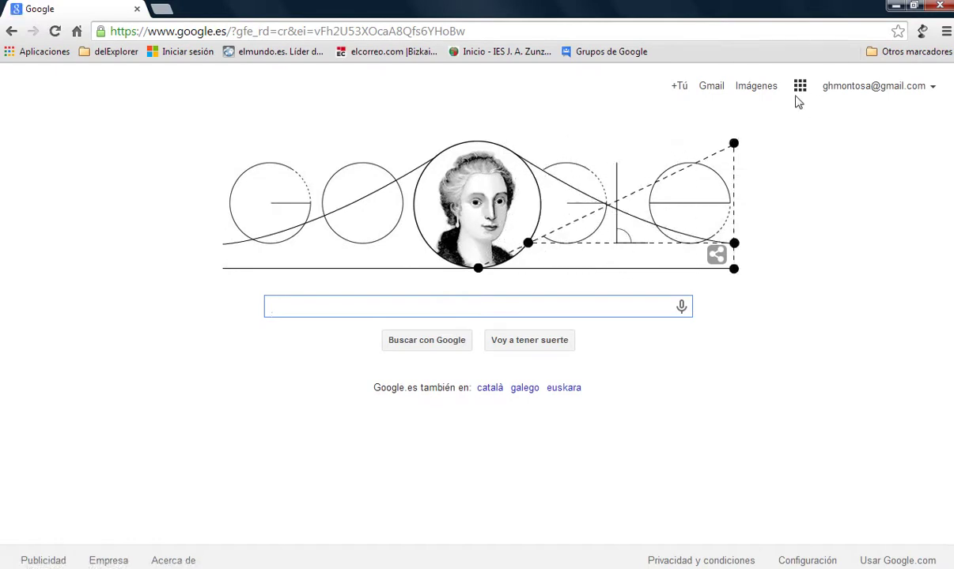
Open Google Drive from the apps grid and show the Mi unidad file list.
click(800, 86)
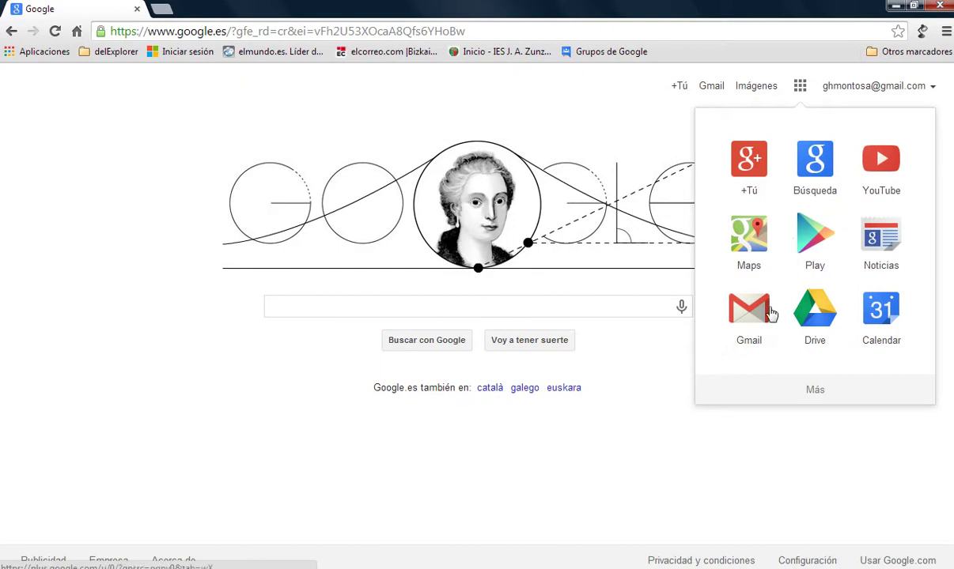
click(816, 316)
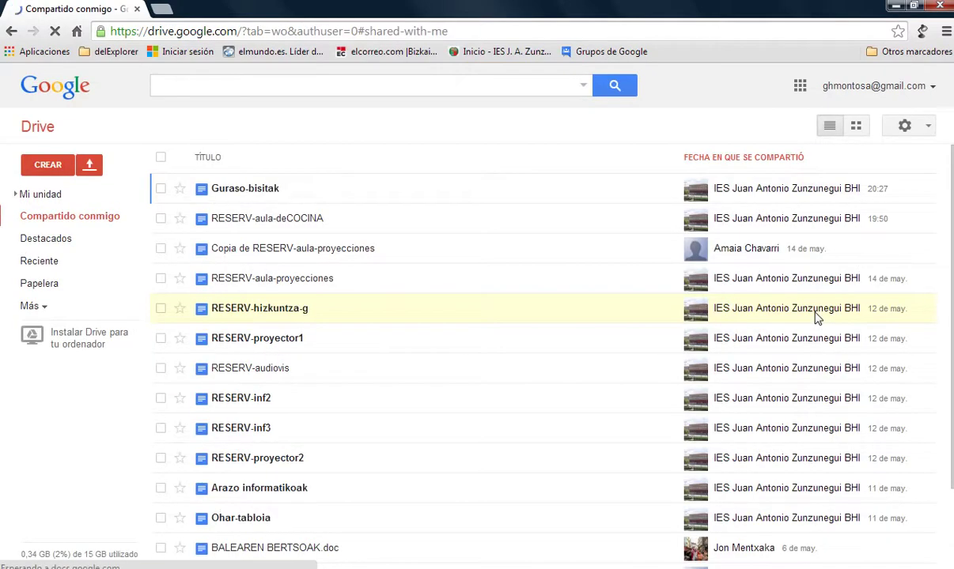
click(42, 196)
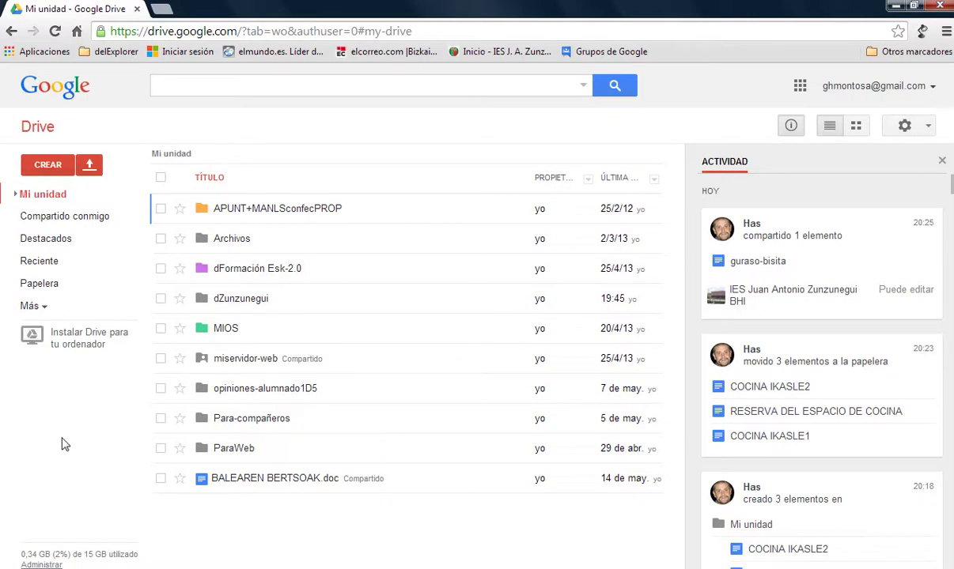
Switch Drive to the Compartido conmigo view of documents shared with the account.
click(71, 221)
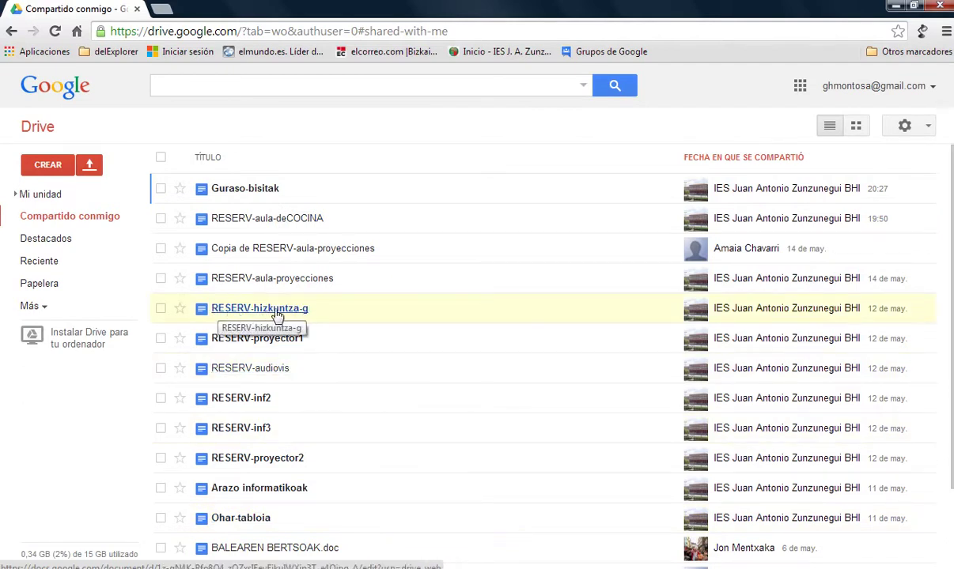
In RESERV-aula-deCOCINA, write the student's first name and group 1D5 in the Astelehena 12:10 cell.
click(266, 219)
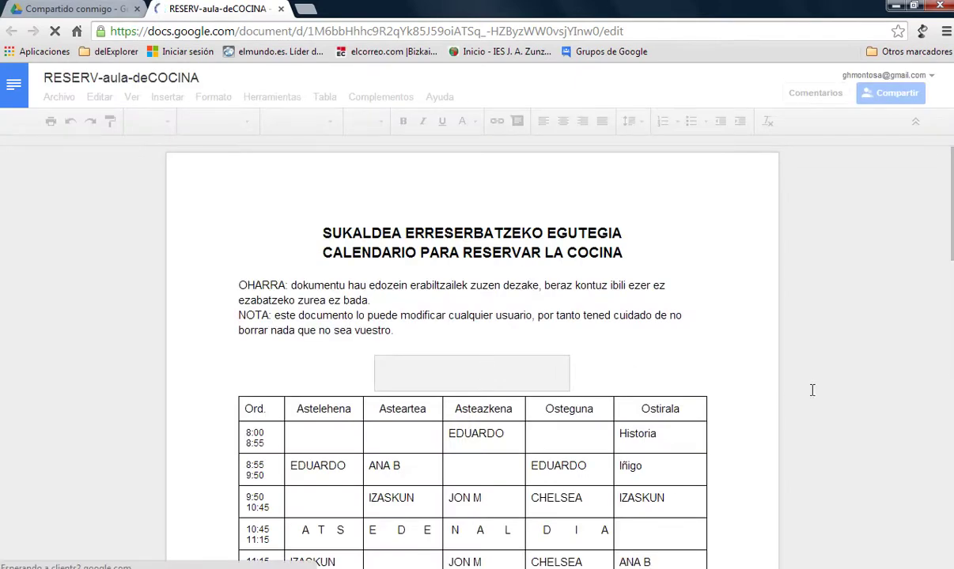
scroll(739, 394, down, 5)
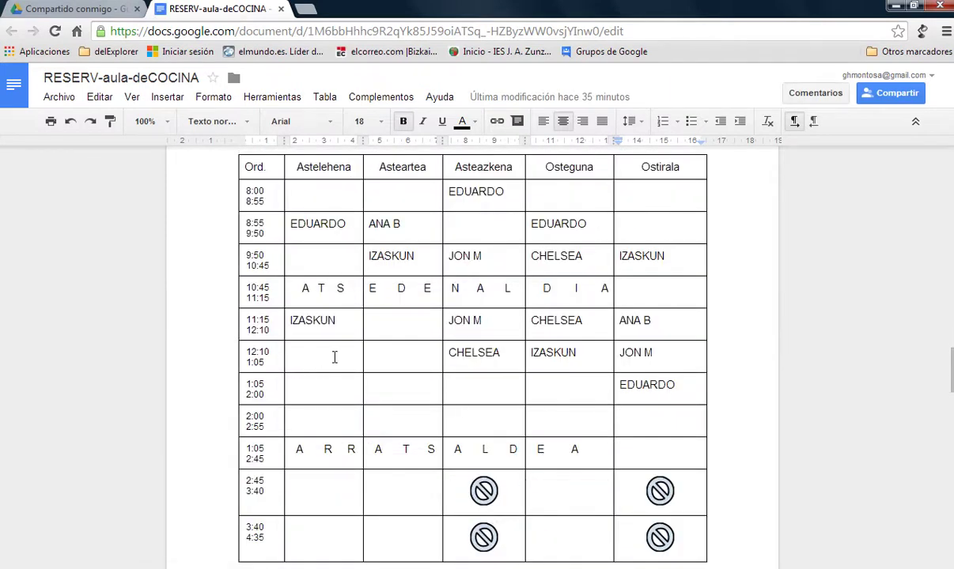
double_click(335, 357)
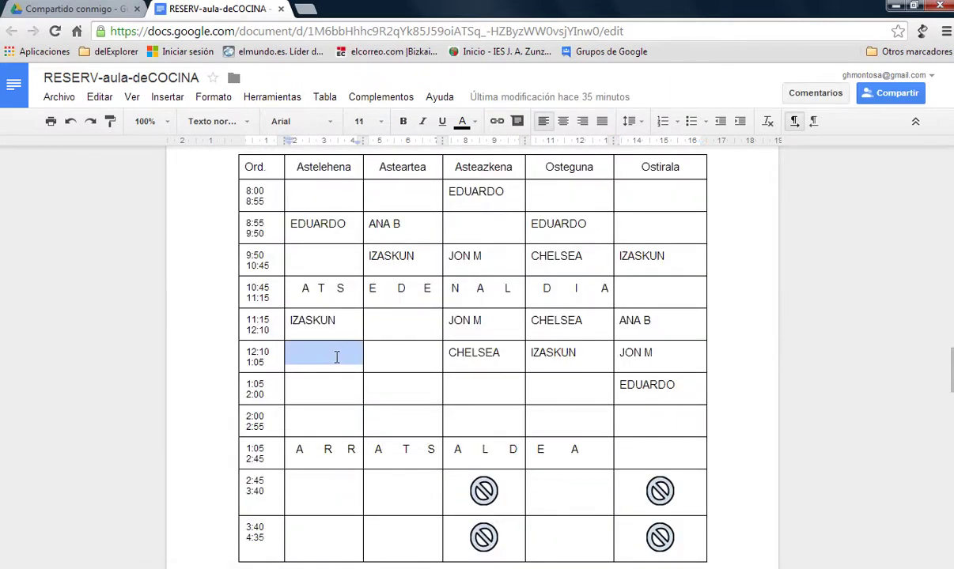
text(G)
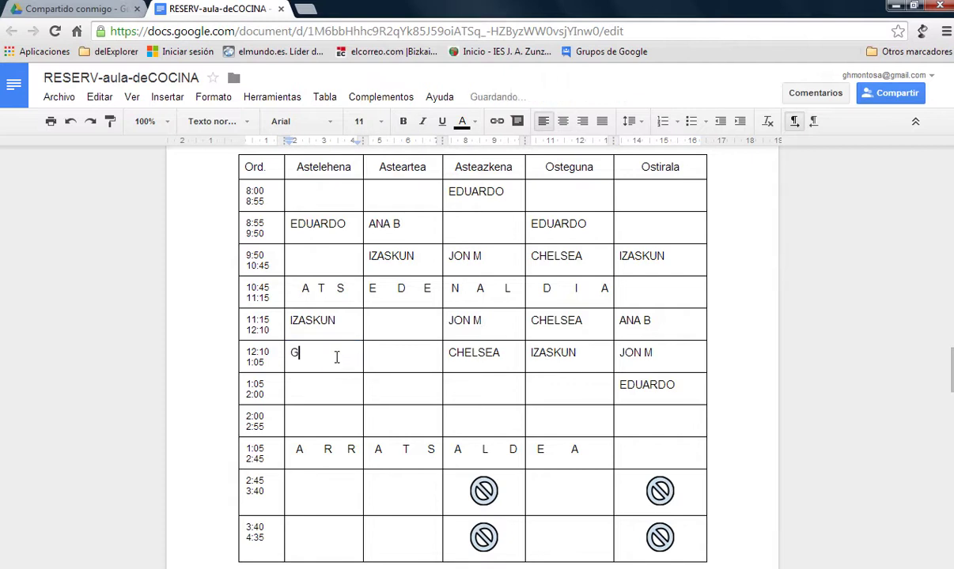
text(uillermo)
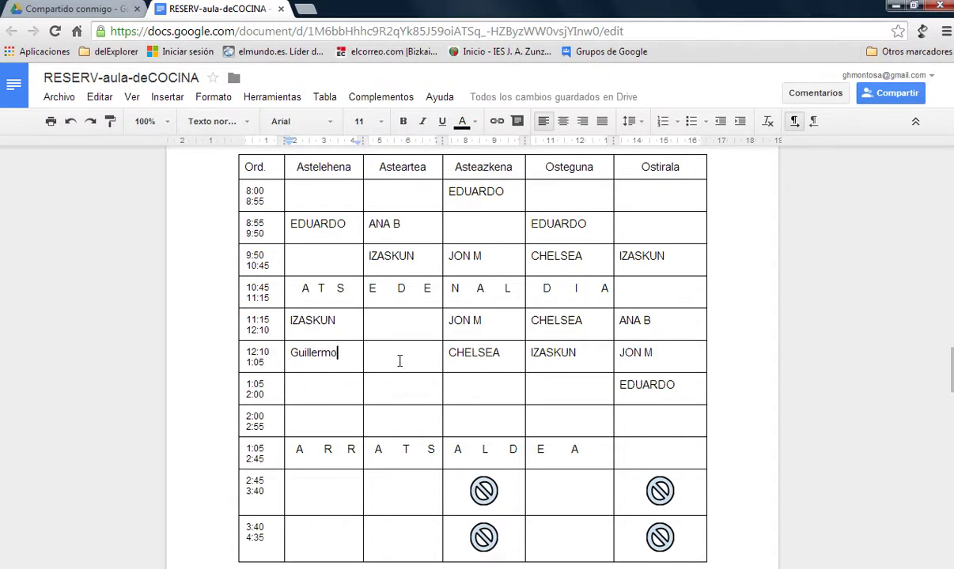
key(Return)
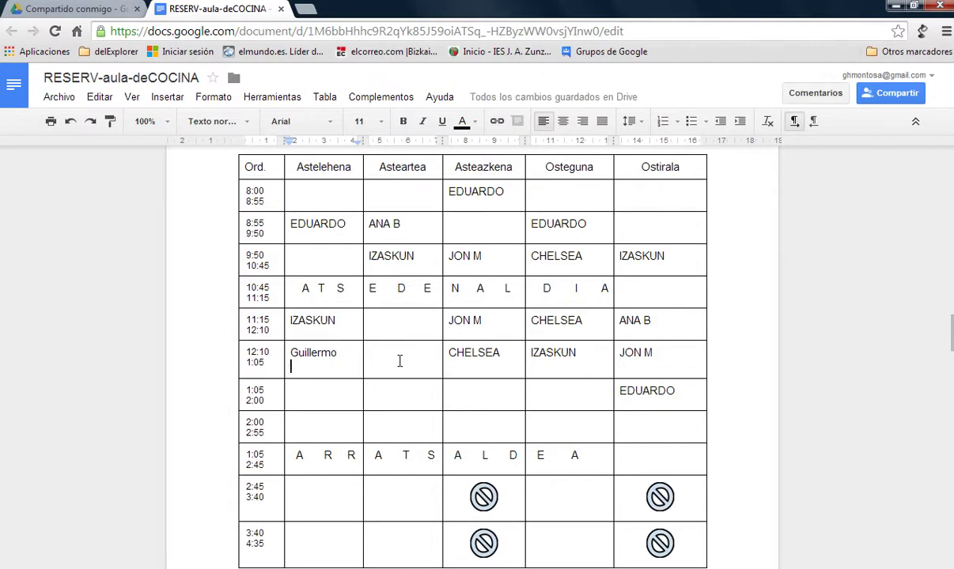
text(1D5)
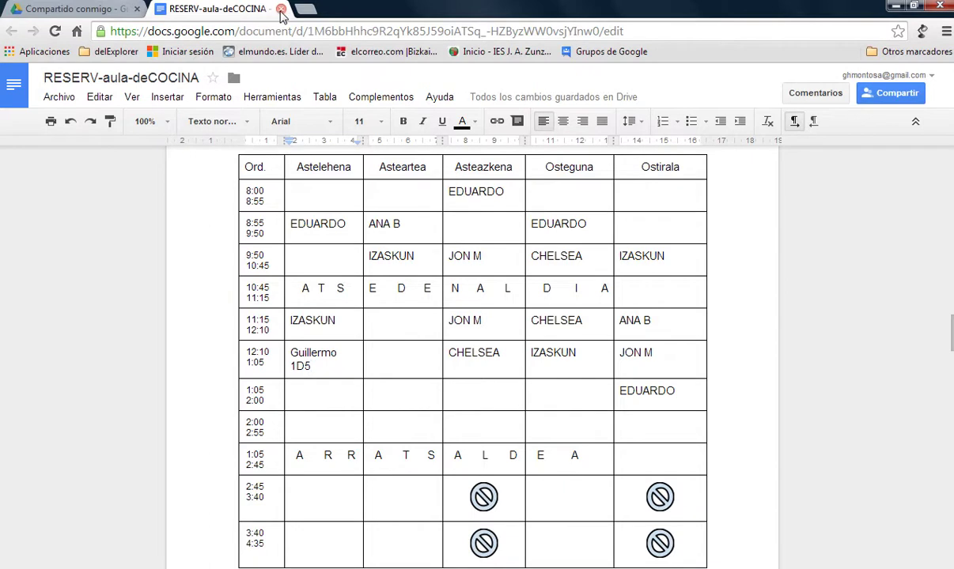
Close the kitchen timetable, then open Guraso-bisitak and scroll through the form back to its top.
click(281, 11)
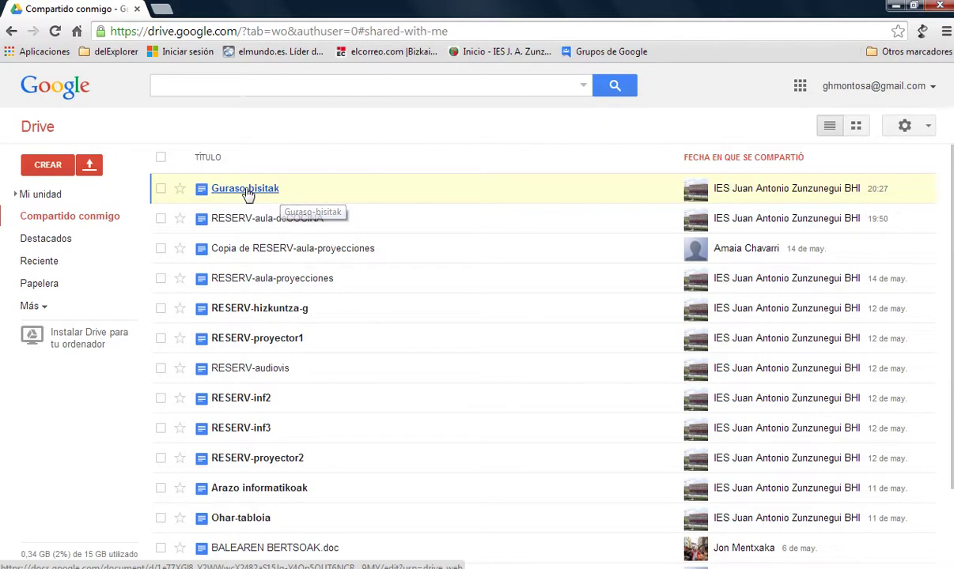
click(247, 194)
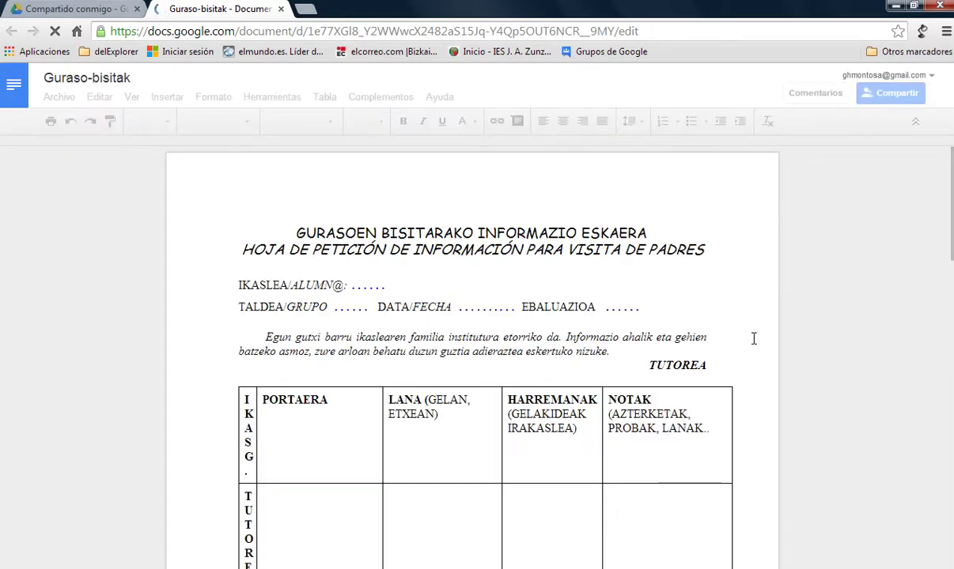
scroll(754, 338, down, 3)
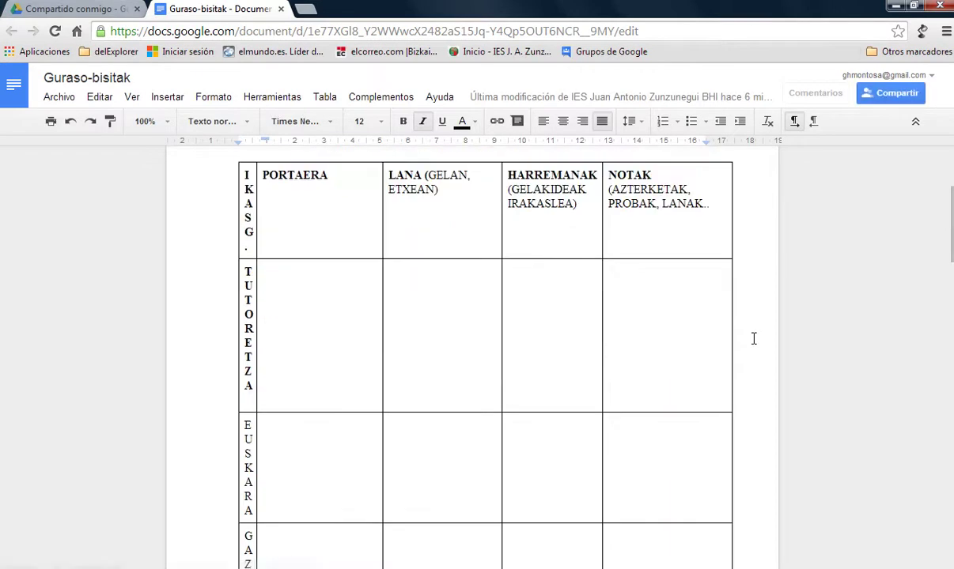
scroll(453, 236, down, 3)
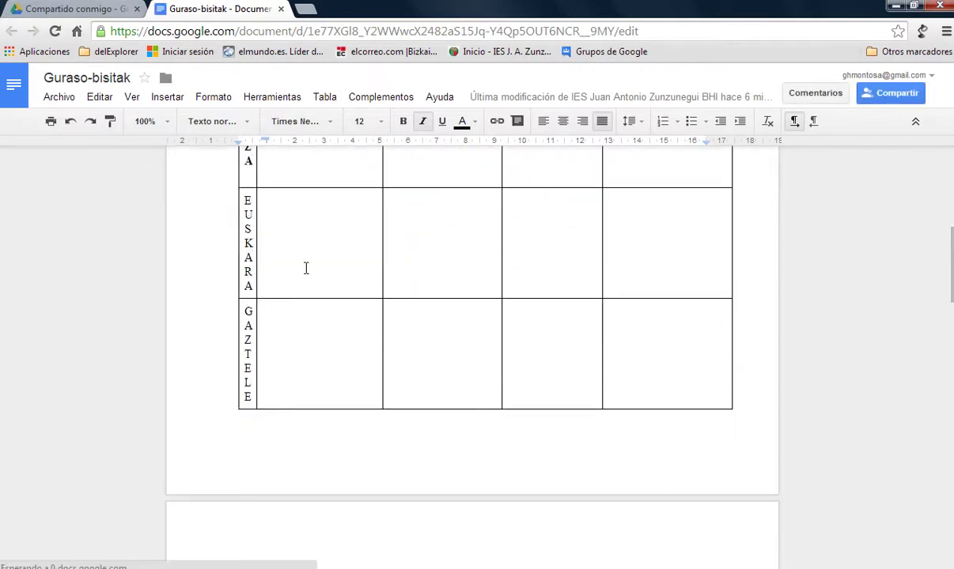
scroll(403, 363, down, 4)
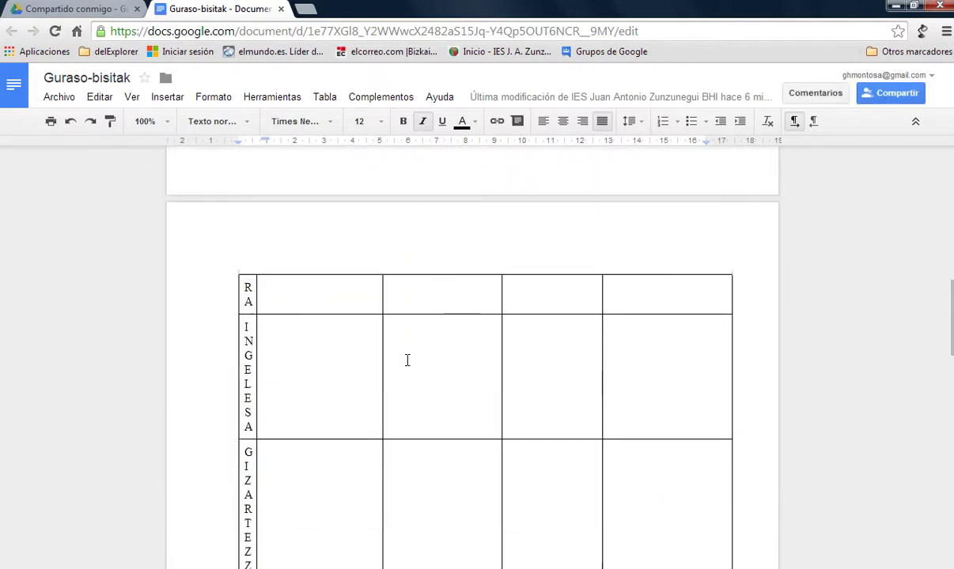
scroll(407, 361, down, 12)
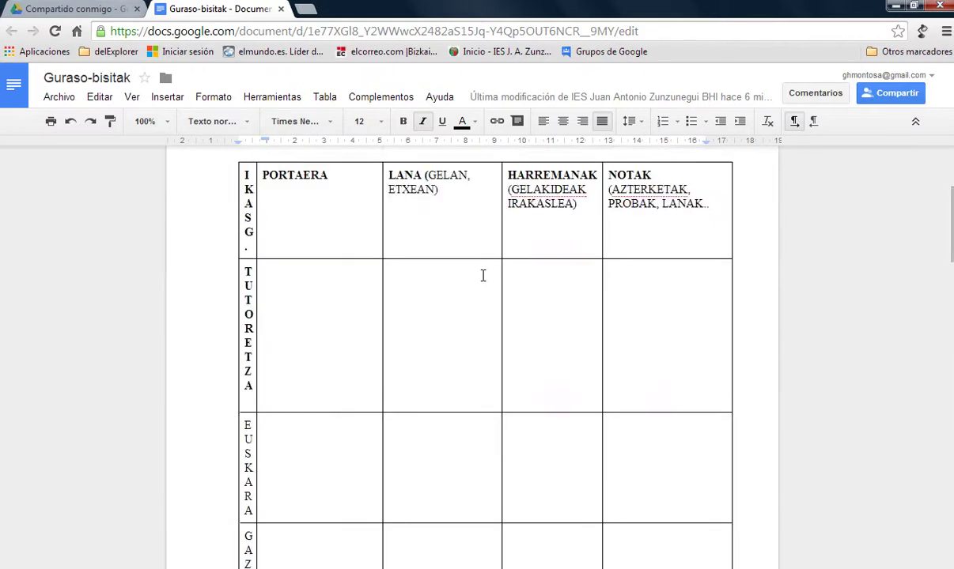
scroll(482, 275, up, 3)
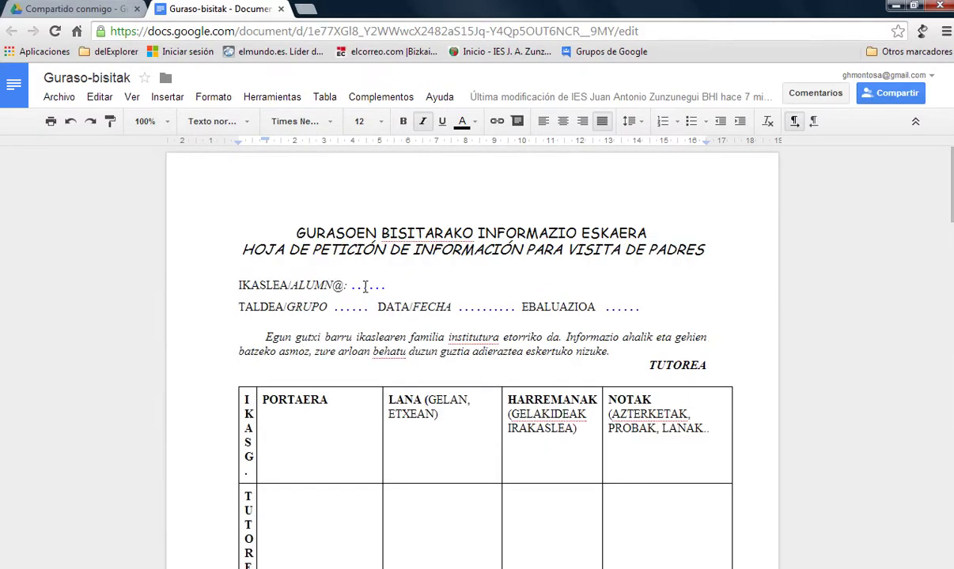
click(365, 287)
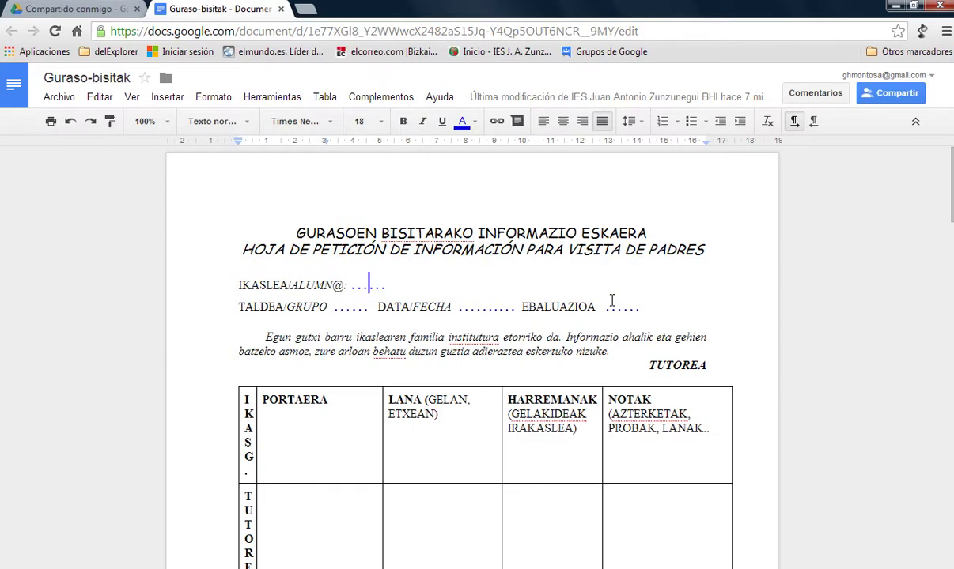
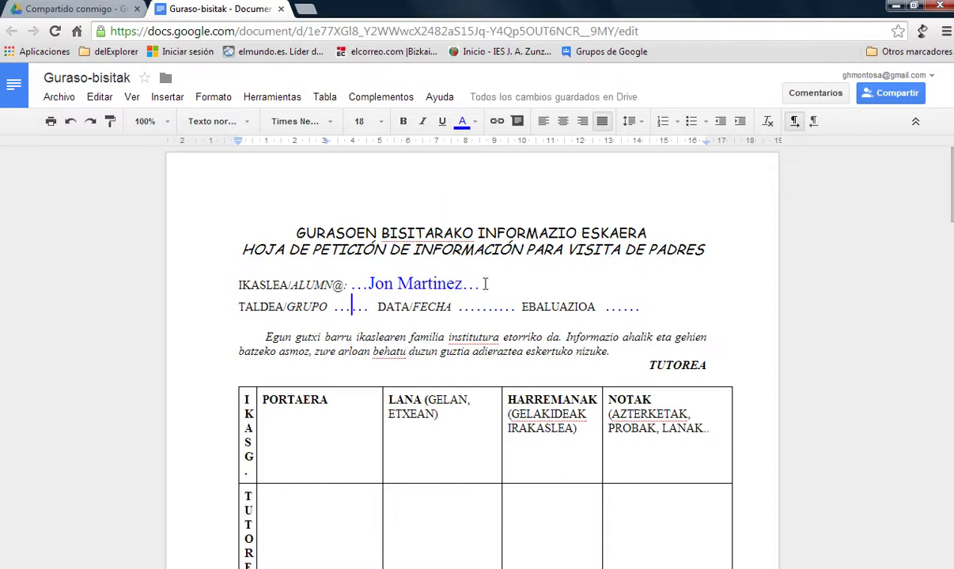
click(341, 307)
text(1D)
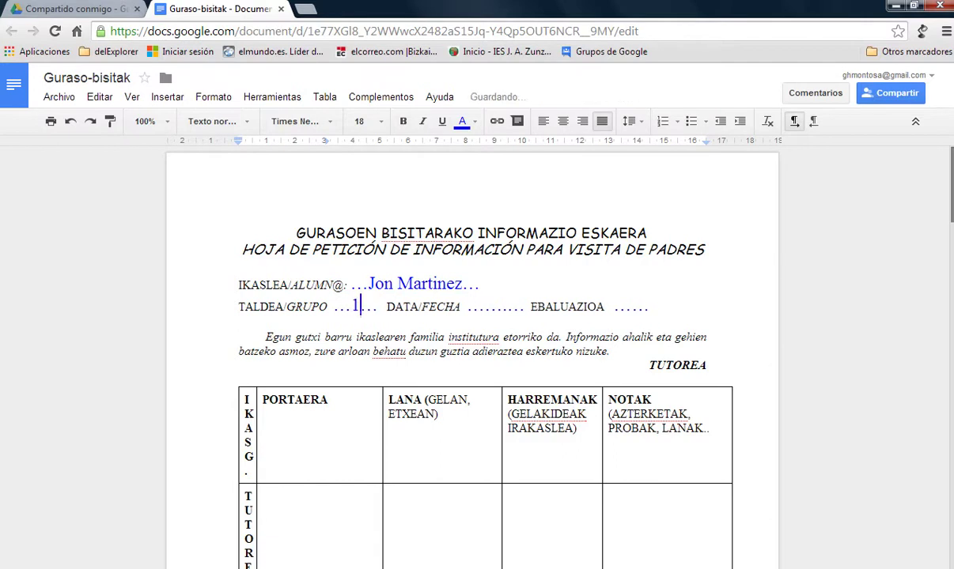
text(5)
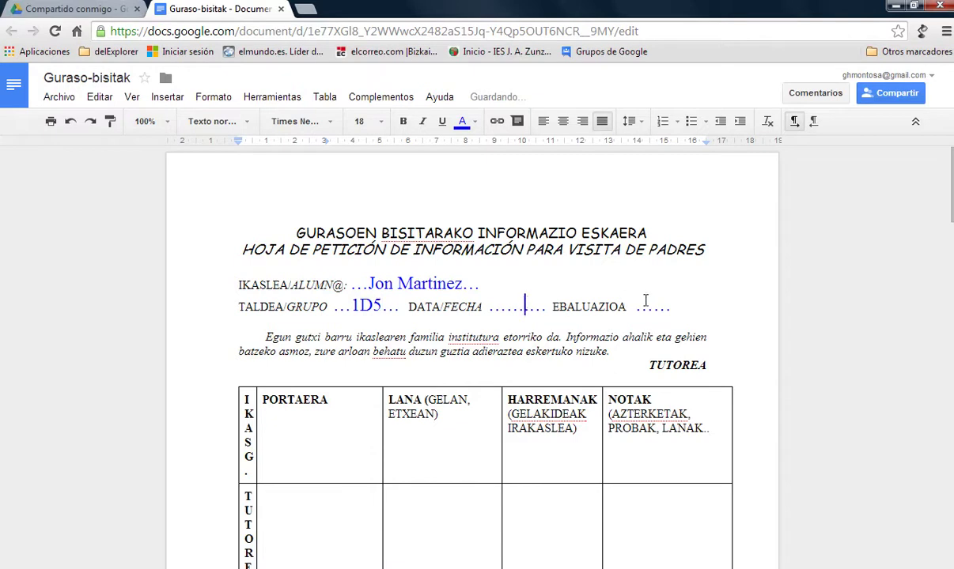
scroll(577, 358, down, 3)
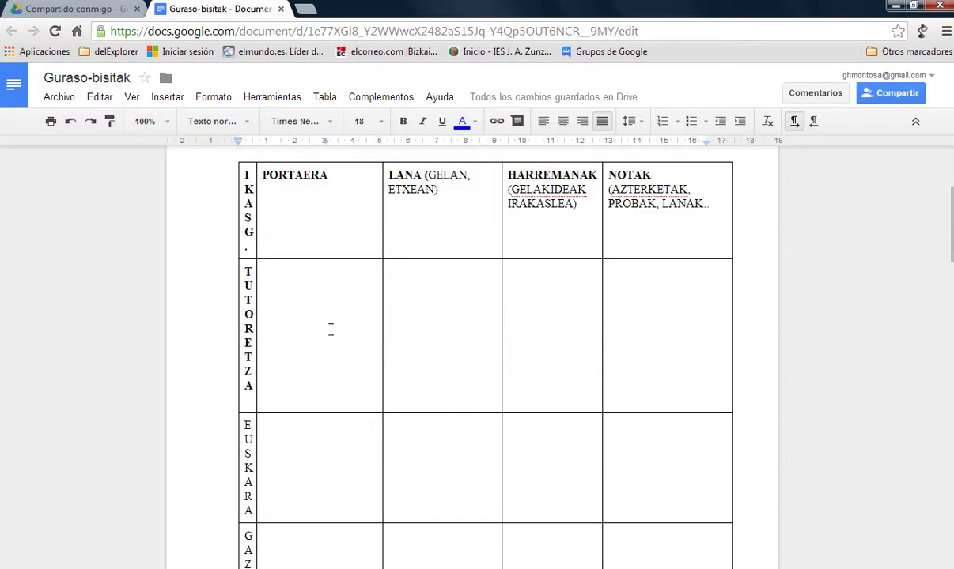
triple_click(307, 326)
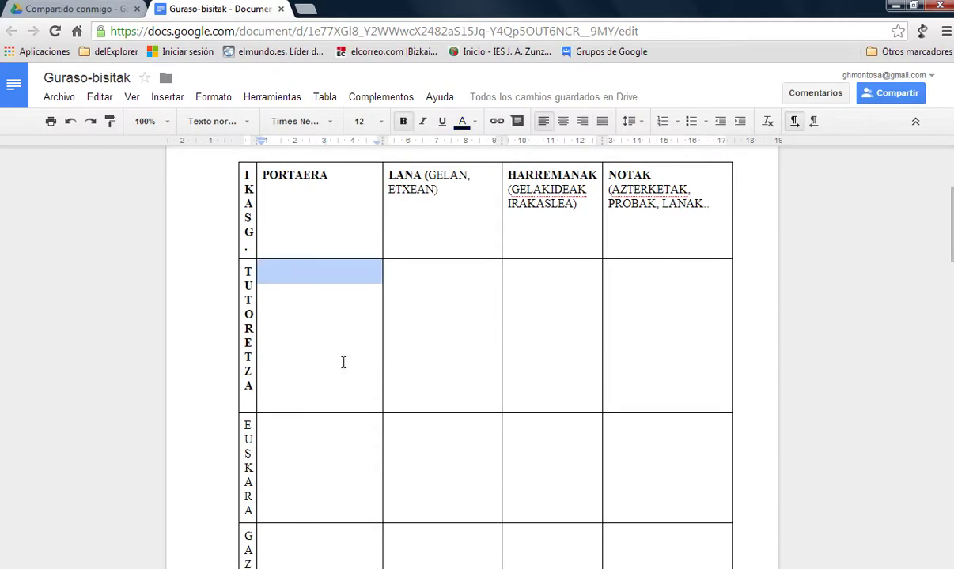
scroll(657, 395, up, 3)
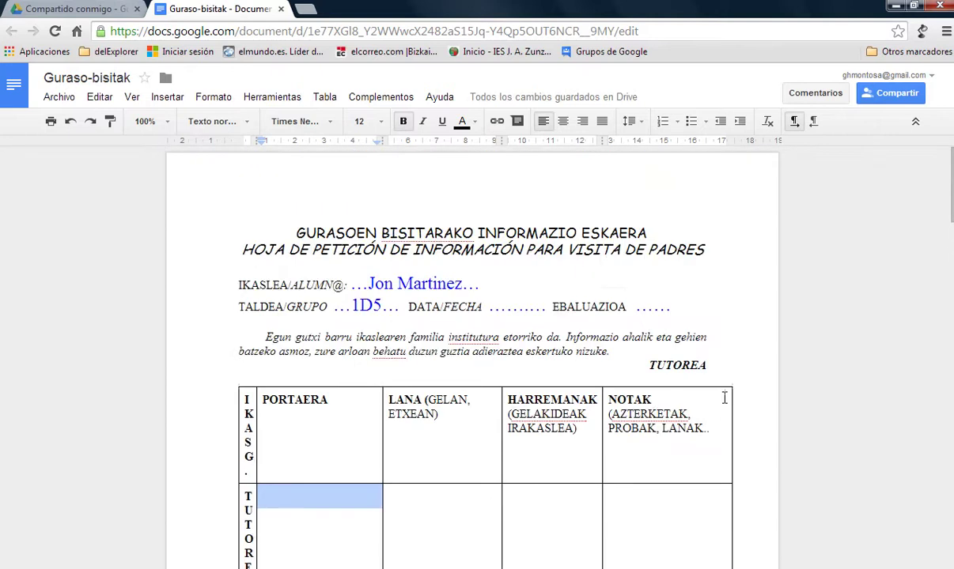
click(736, 358)
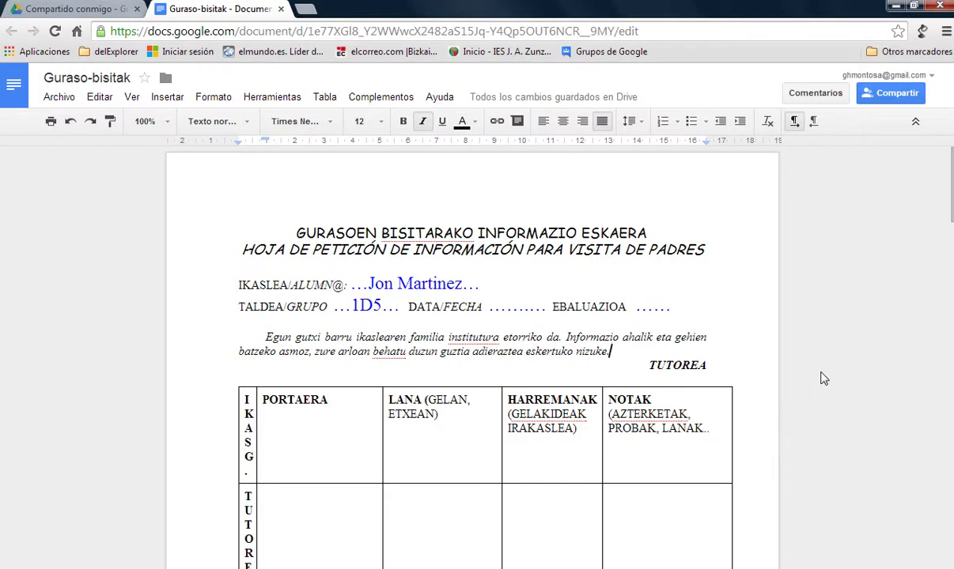
Erase the group entry 1D5 and the student's name from the form header.
click(385, 307)
key(BackSpace)
key(BackSpace)
key(BackSpace)
click(464, 283)
key(BackSpace)
key(BackSpace)
key(BackSpace)
key(BackSpace)
key(BackSpace)
key(BackSpace)
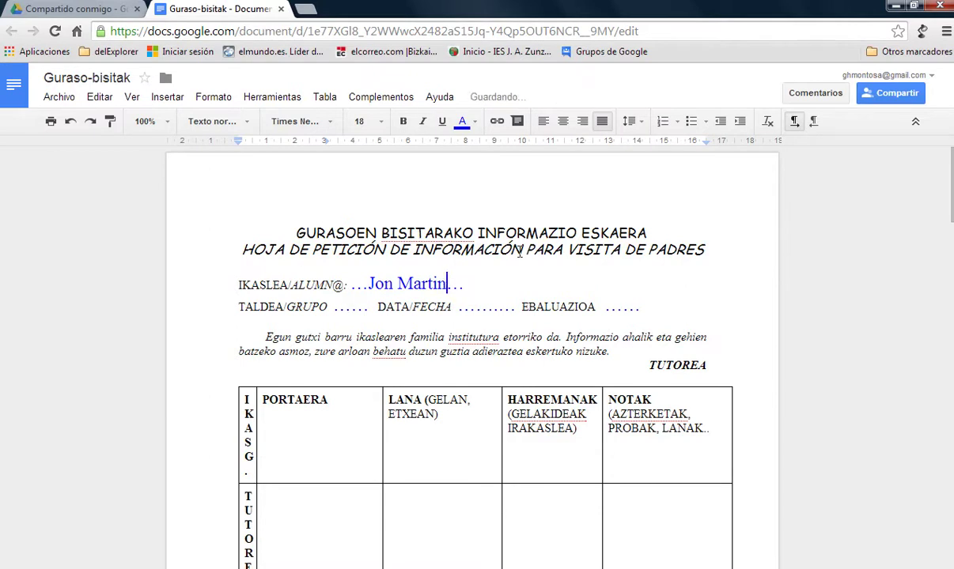
key(BackSpace)
key(BackSpace)
key(BackSpace)
key(BackSpace)
key(BackSpace)
key(BackSpace)
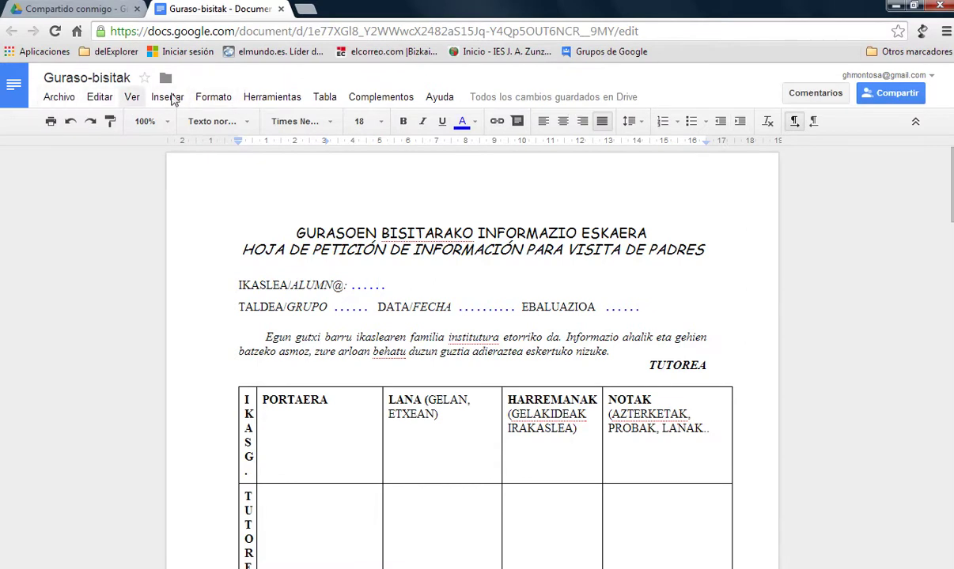
Create a copy of the form via Archivo > Crear una copia, named NireGuraso-bisitak.
click(57, 101)
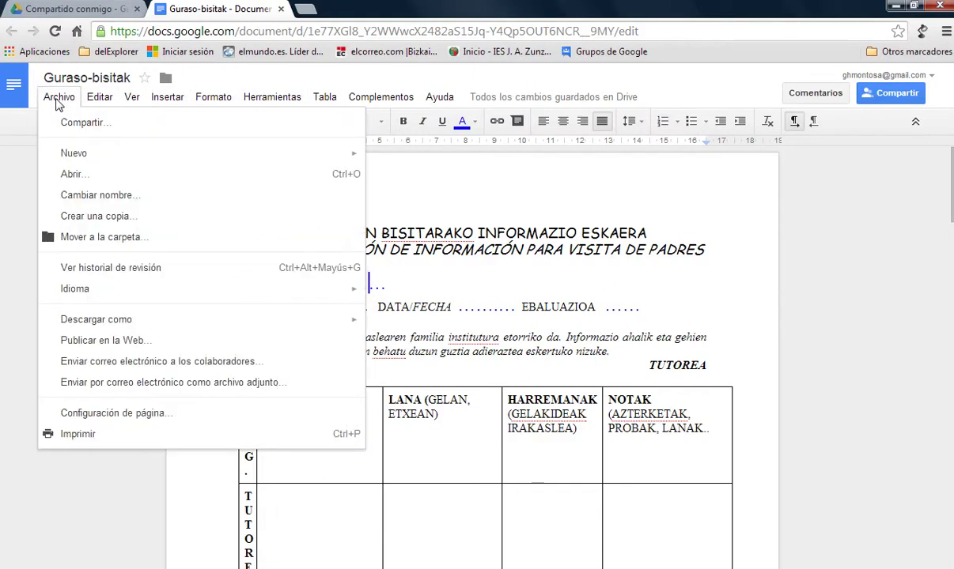
click(101, 215)
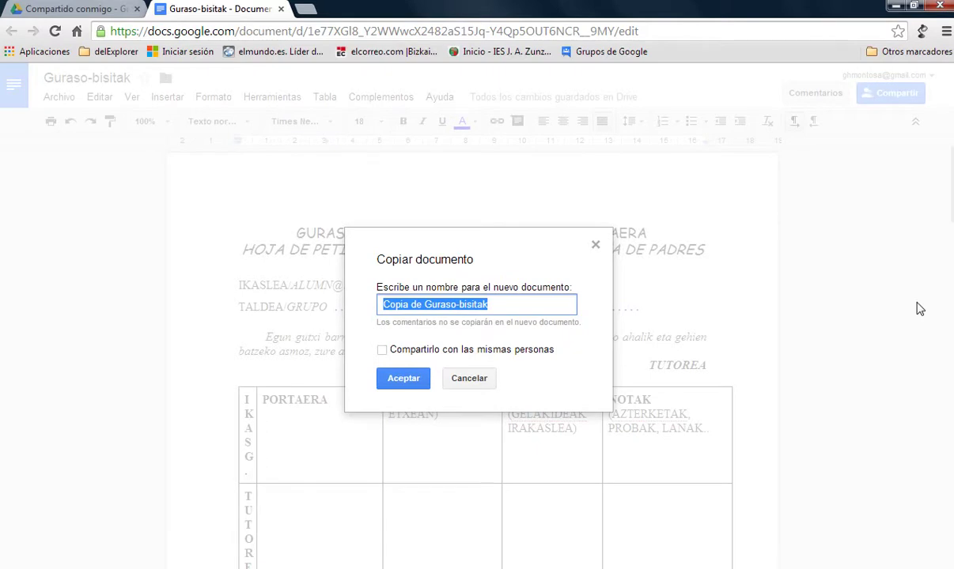
key(Home)
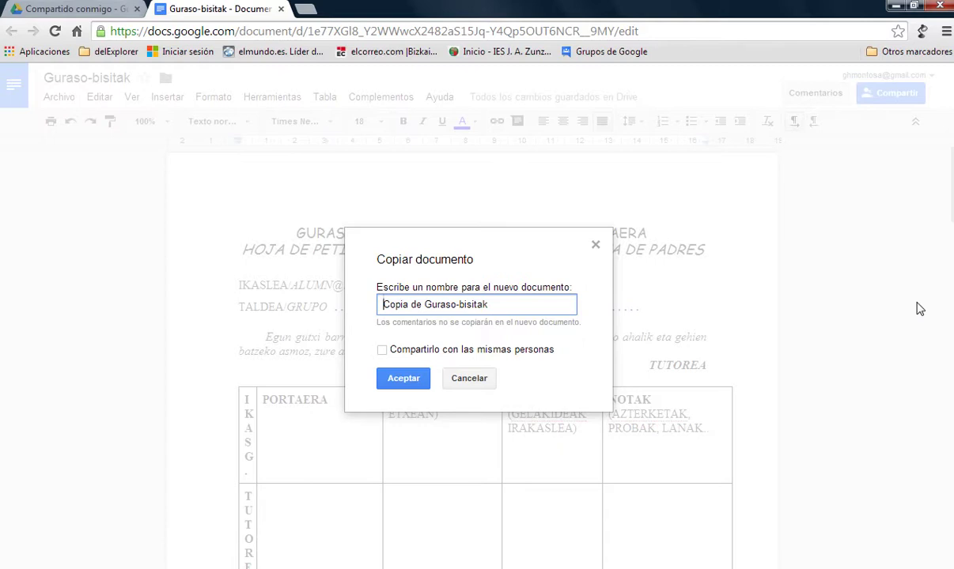
key(Delete)
key(Delete)
key(Delete)
key(Delete)
key(Delete)
key(Delete)
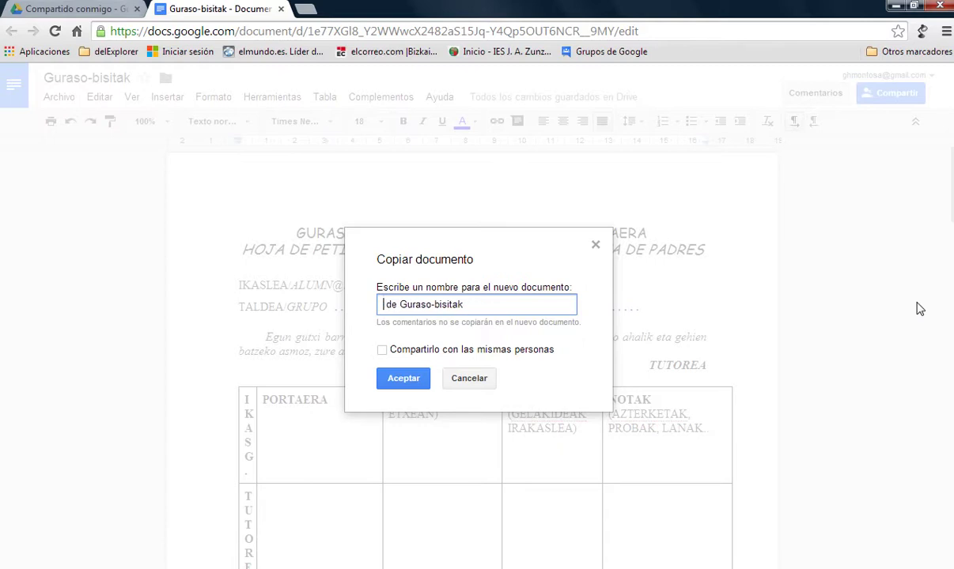
key(Delete)
key(Delete)
key(Delete)
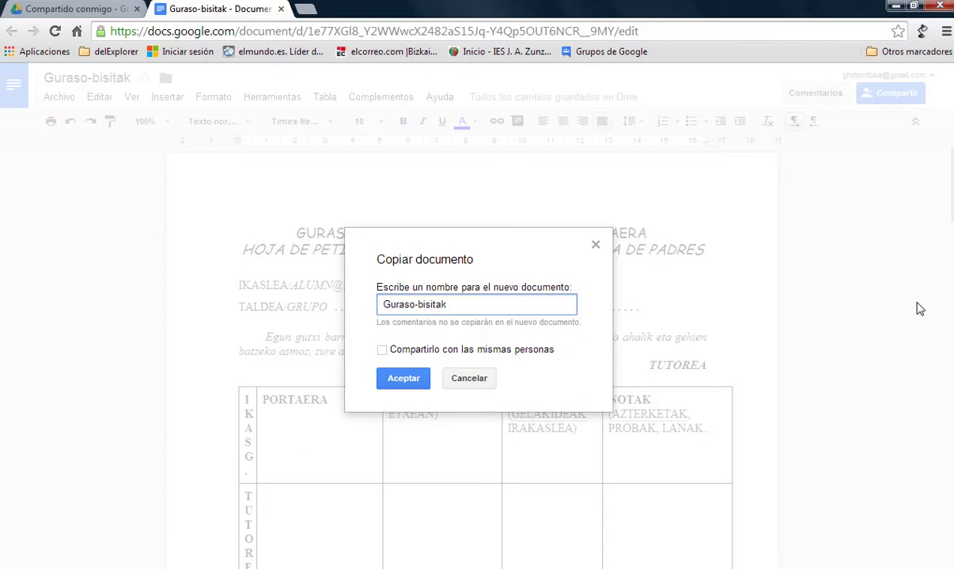
text(Nire)
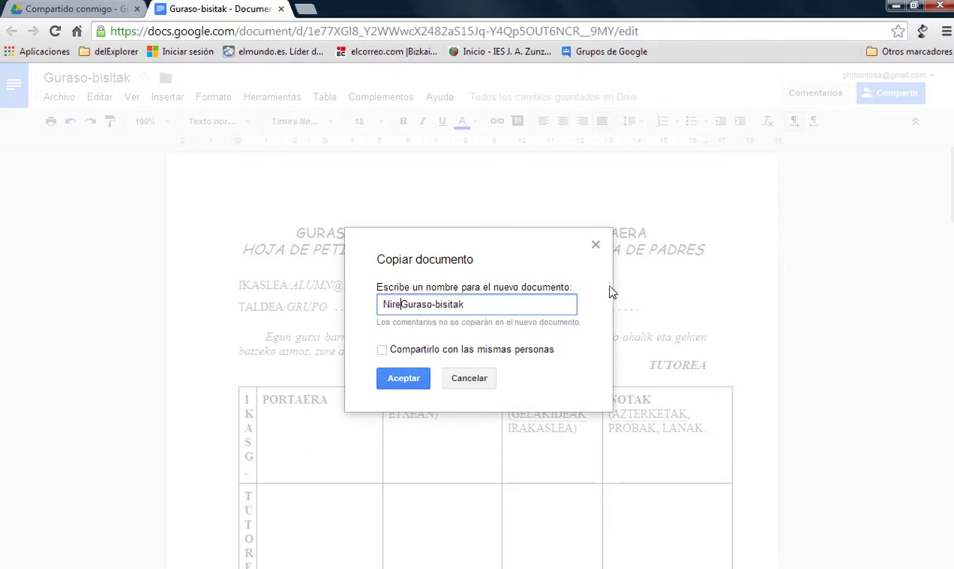
click(403, 380)
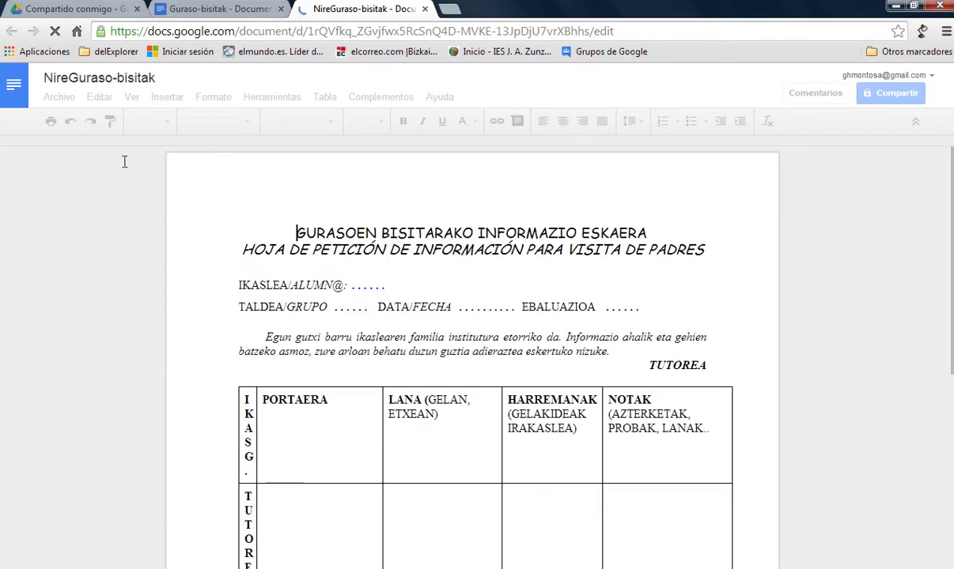
Close the original Guraso-bisitak tab and the NireGuraso-bisitak copy tab.
click(282, 10)
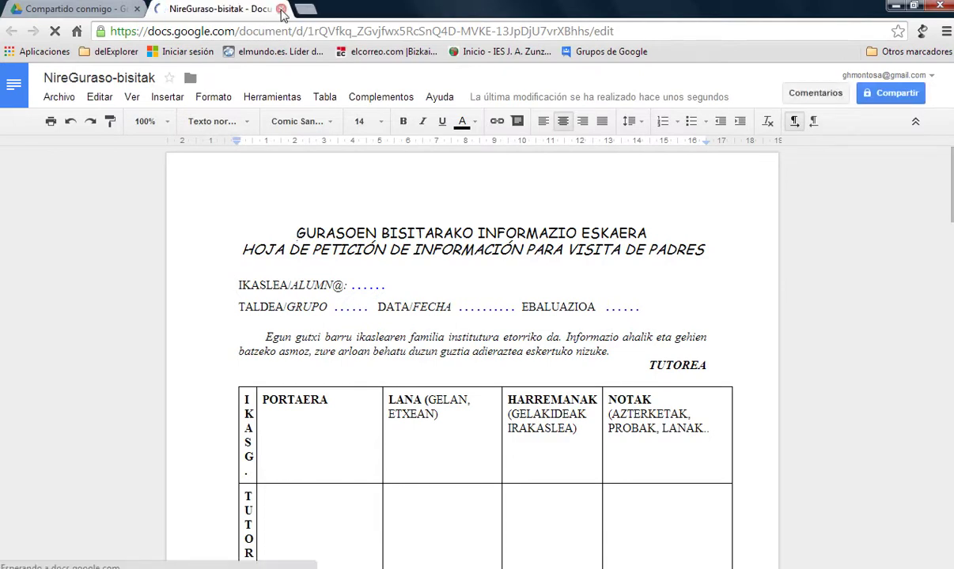
click(280, 10)
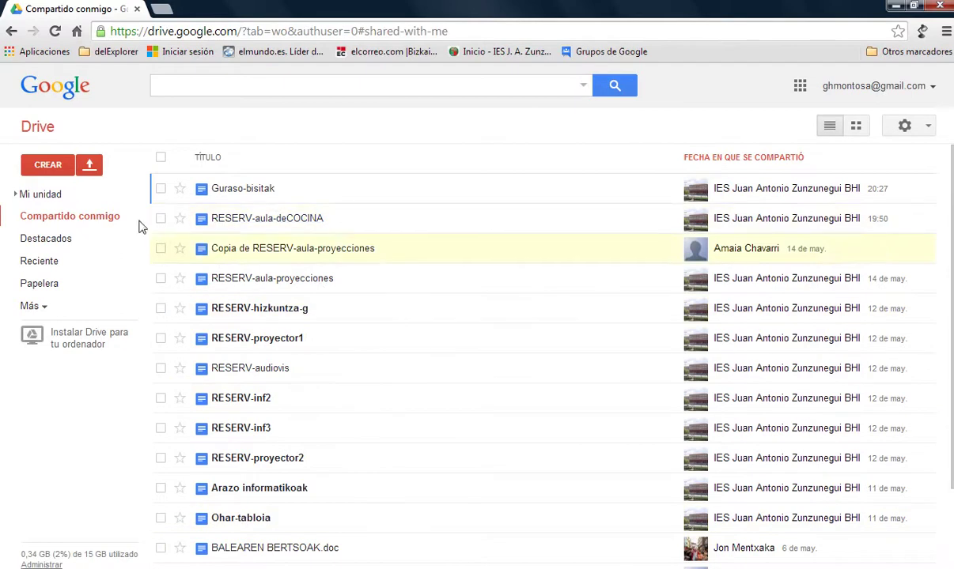
Switch to Mi unidad, where the new NireGuraso-bisitak copy is listed.
click(39, 198)
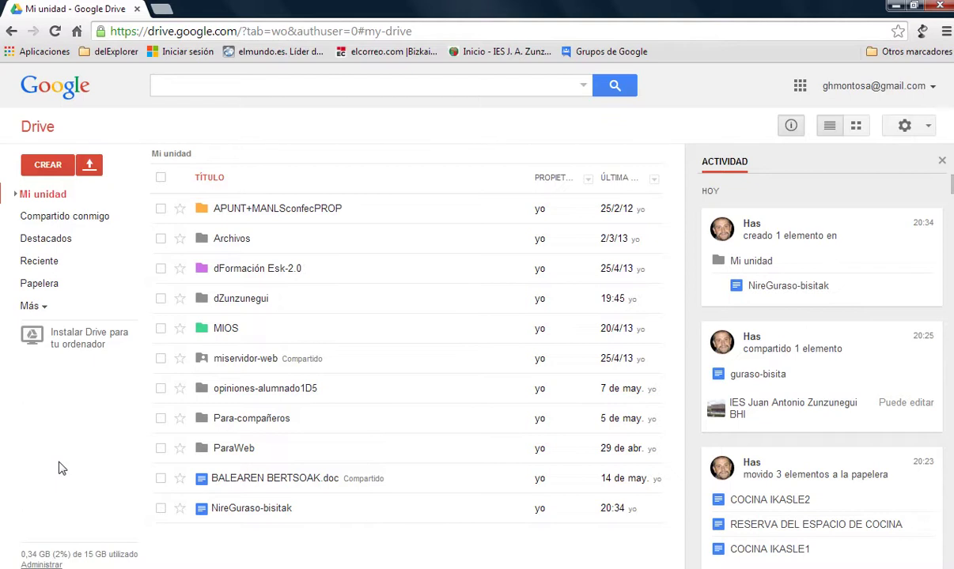
Duplicate NireGuraso-bisitak with Más > Crear una copia, then deselect the file.
click(160, 510)
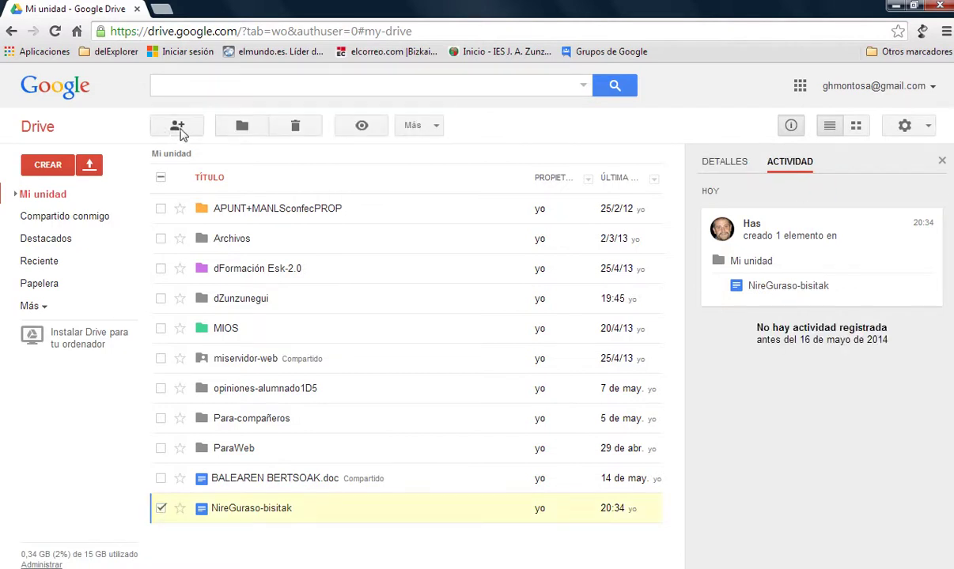
click(433, 129)
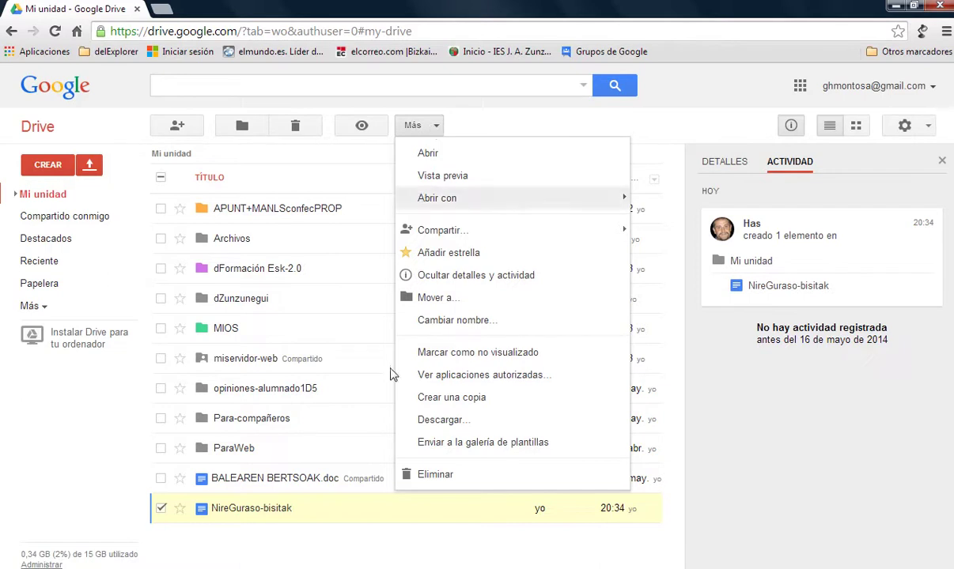
click(439, 399)
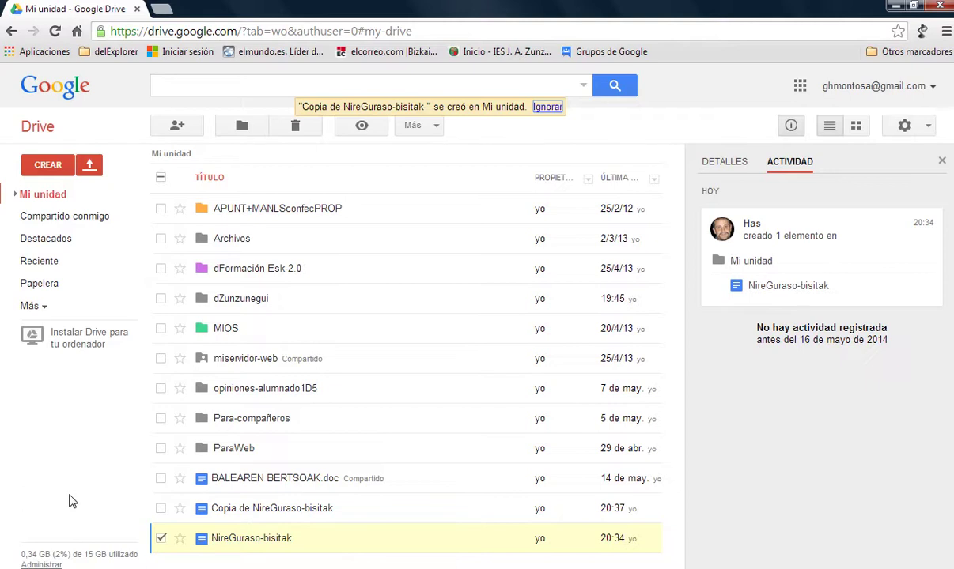
click(160, 539)
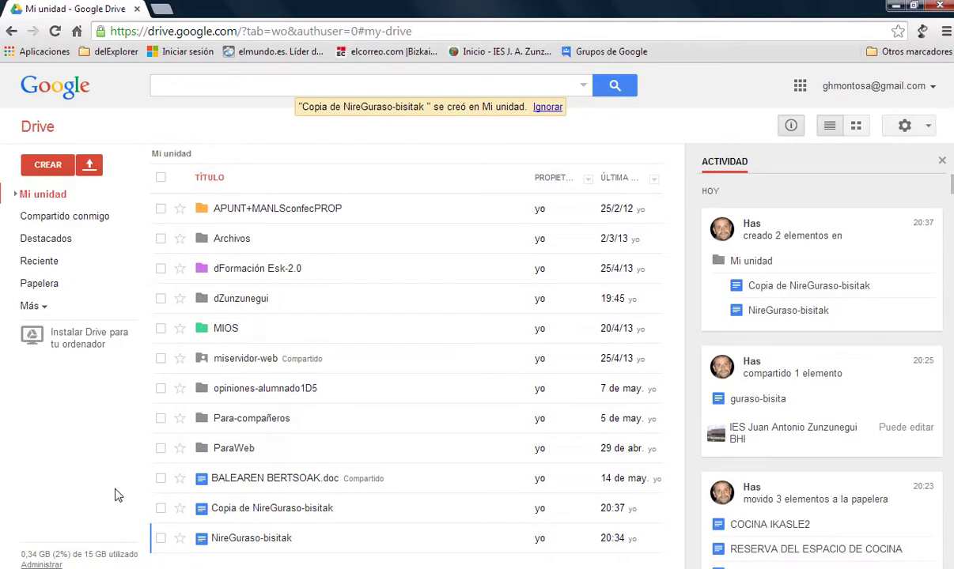
Open Copia de NireGuraso-bisitak and enter student Ikasle1 and group 1d5 in the header.
click(273, 513)
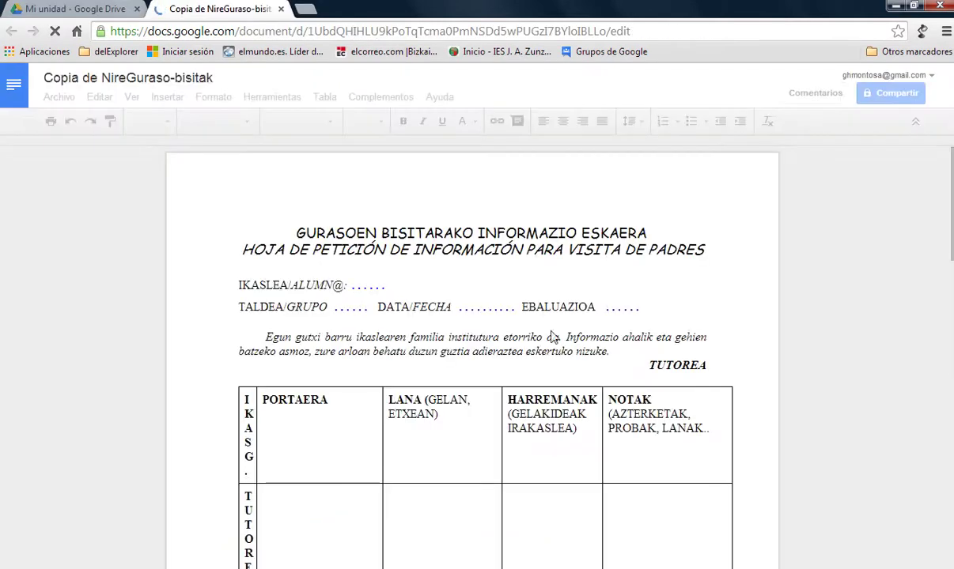
click(368, 286)
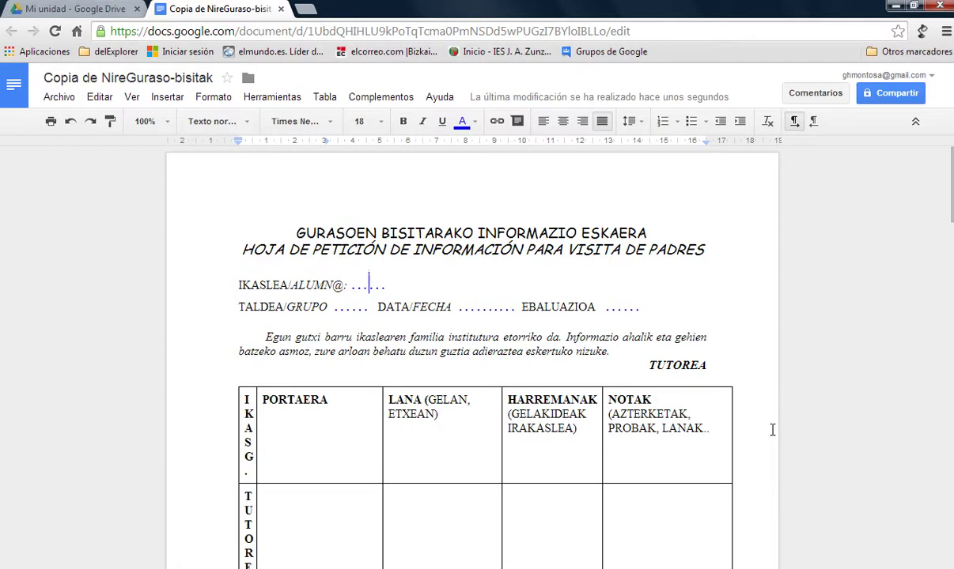
text(I)
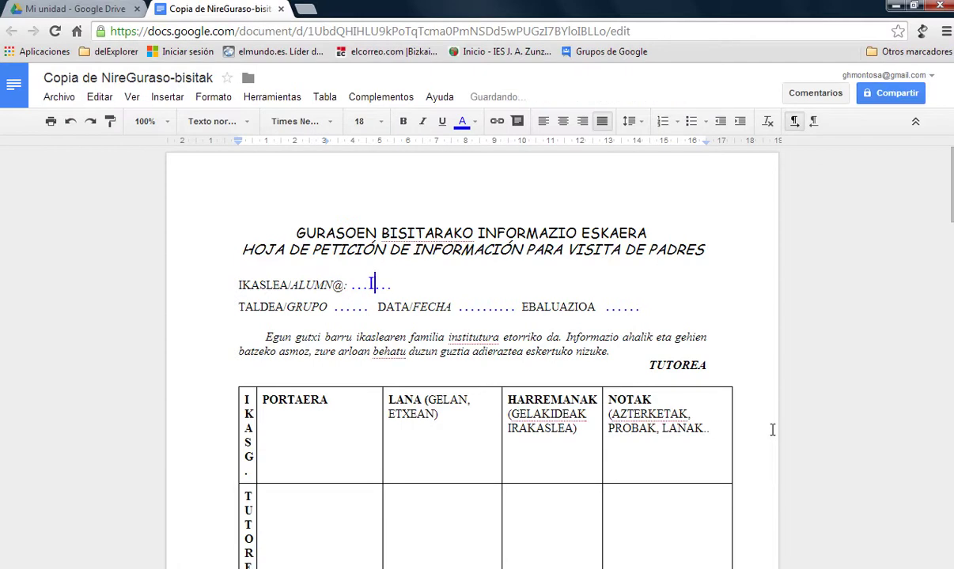
text(kasle1)
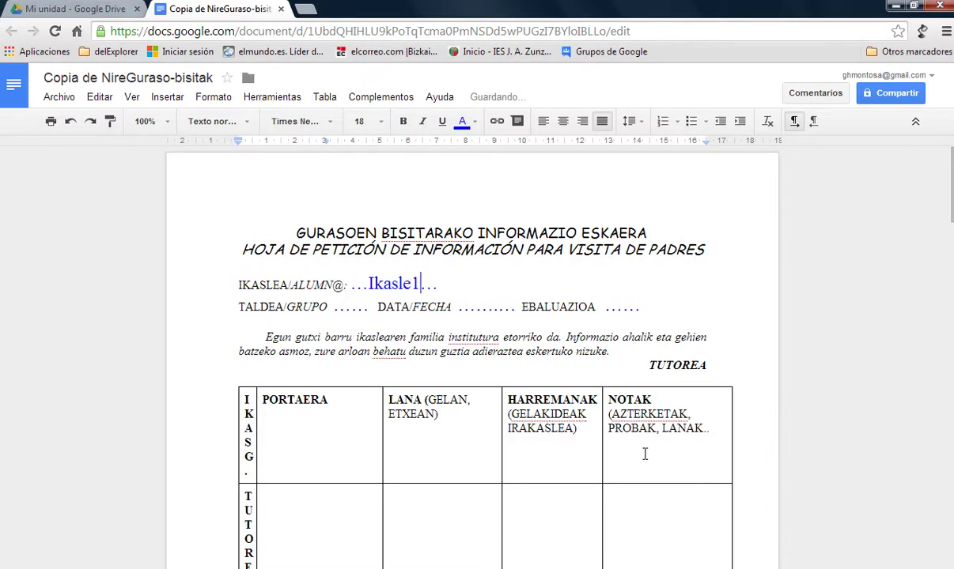
click(344, 307)
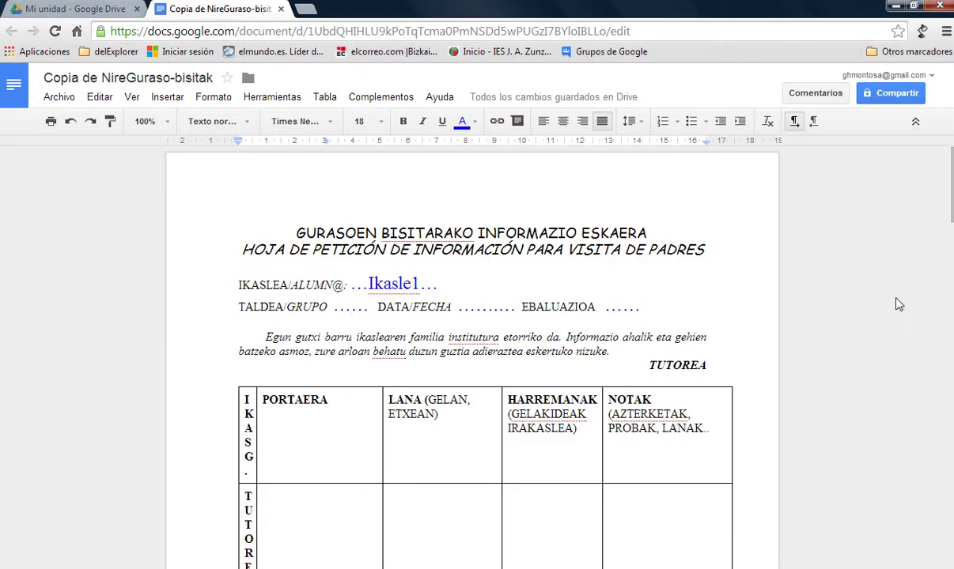
text(1d)
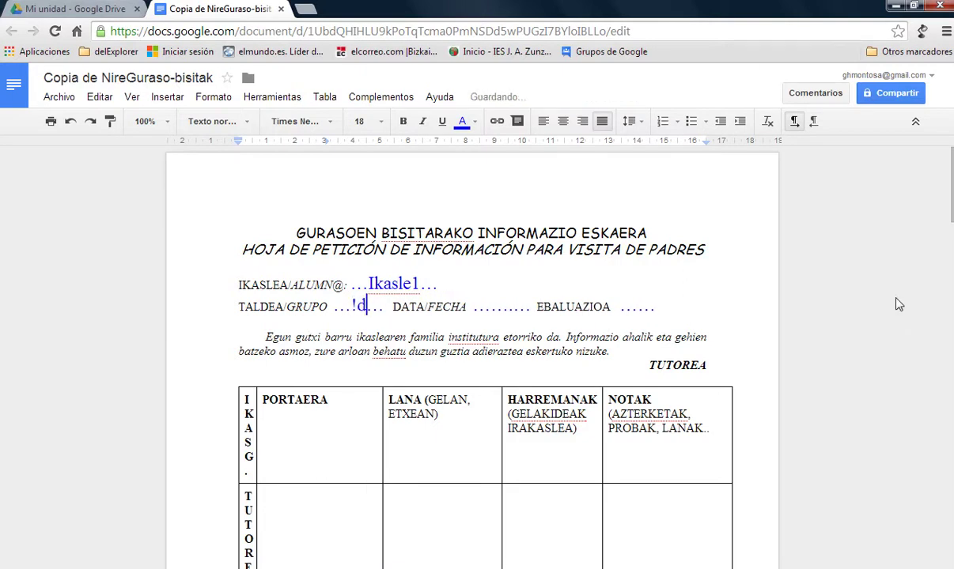
text(5)
key(Left)
key(Left)
key(BackSpace)
text(1)
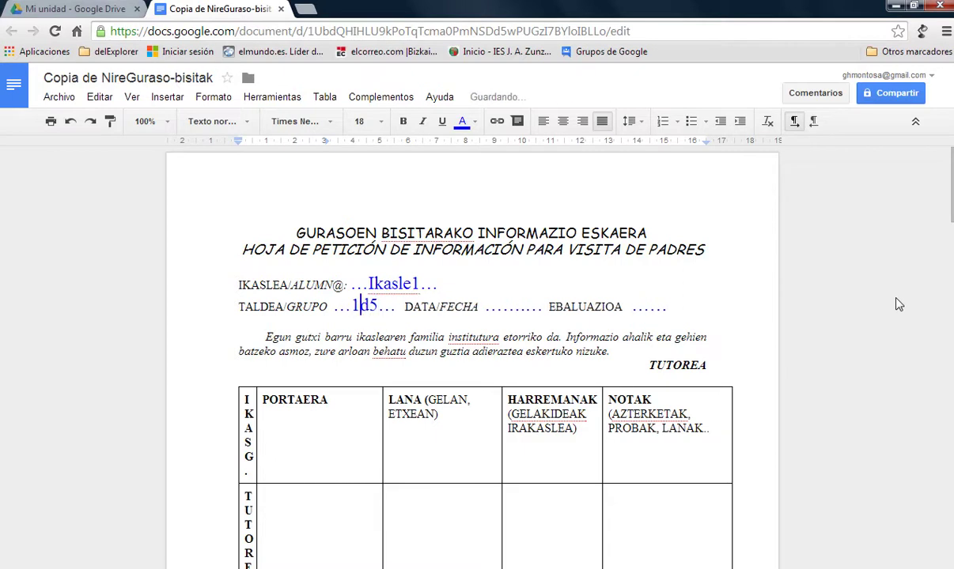
Put xxx placeholders in DATA/FECHA and EBALUAZIOA, trimming extra dots so the line fits.
click(518, 308)
text(xxxx)
click(673, 311)
text(xxx)
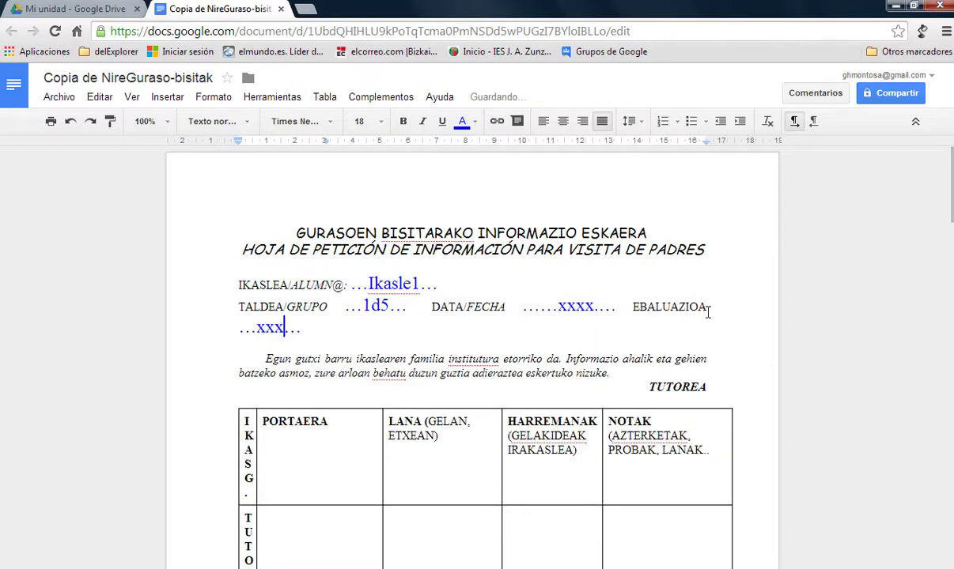
click(521, 306)
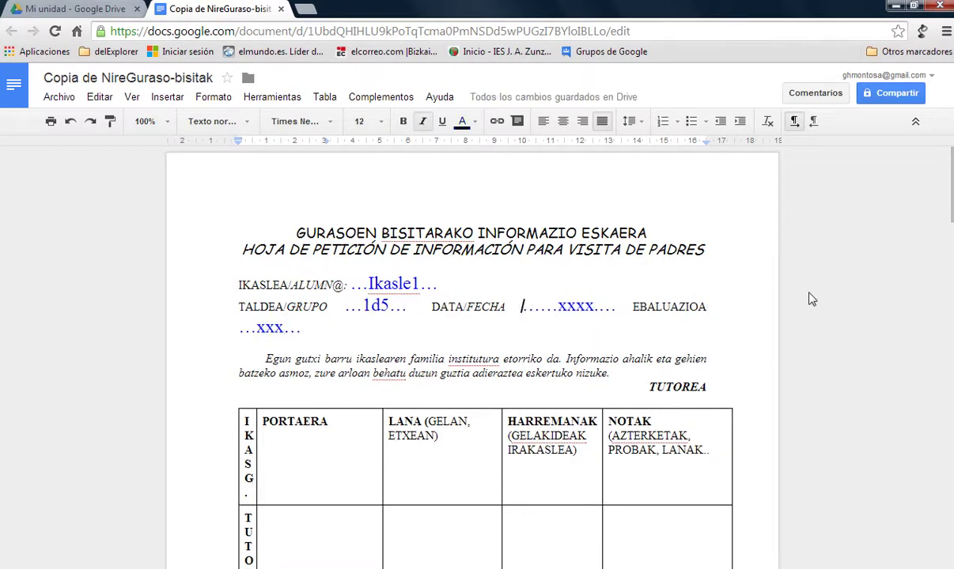
key(Delete)
key(Delete)
key(Delete)
key(Delete)
key(Delete)
key(Delete)
key(Delete)
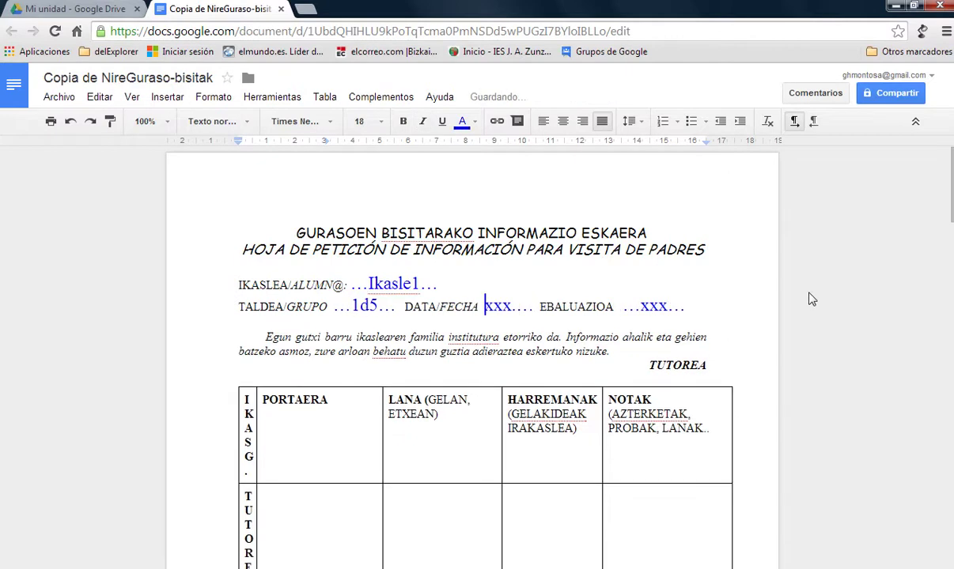
Rename Copia de NireGuraso-bisitak to Guraso-bisitak-Ikasle1 via Archivo > Cambiar nombre.
click(59, 98)
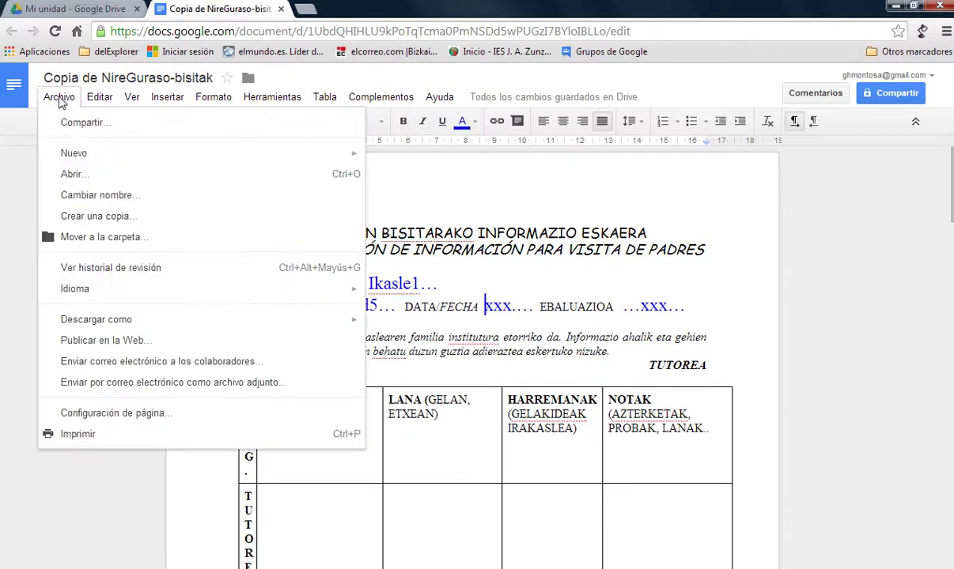
click(82, 194)
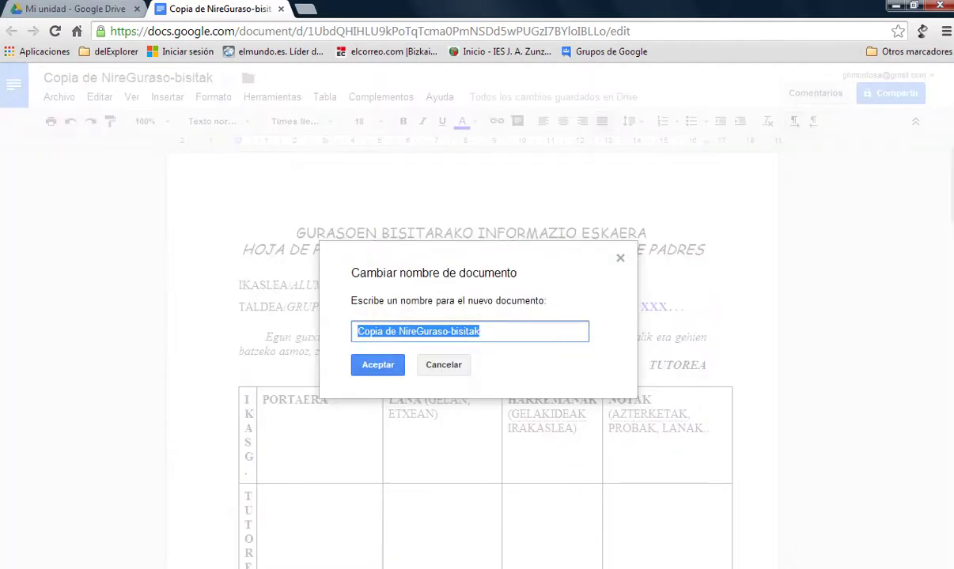
click(357, 331)
key(Delete)
key(Delete)
key(Delete)
key(Delete)
key(Delete)
key(Delete)
key(Delete)
key(Delete)
key(Delete)
key(Delete)
key(Delete)
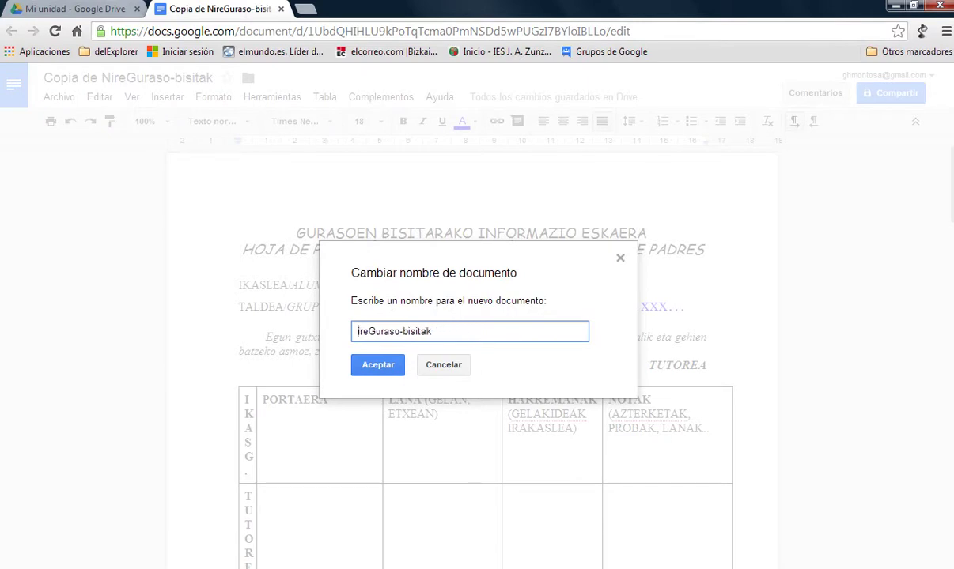
key(Delete)
key(Delete)
key(End)
text(-Ikas)
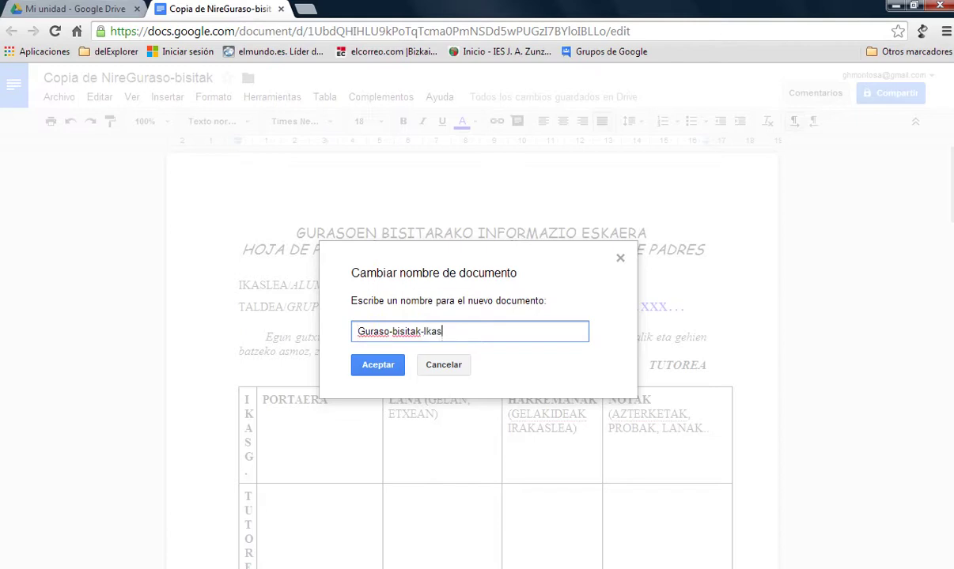
text(le1)
click(378, 365)
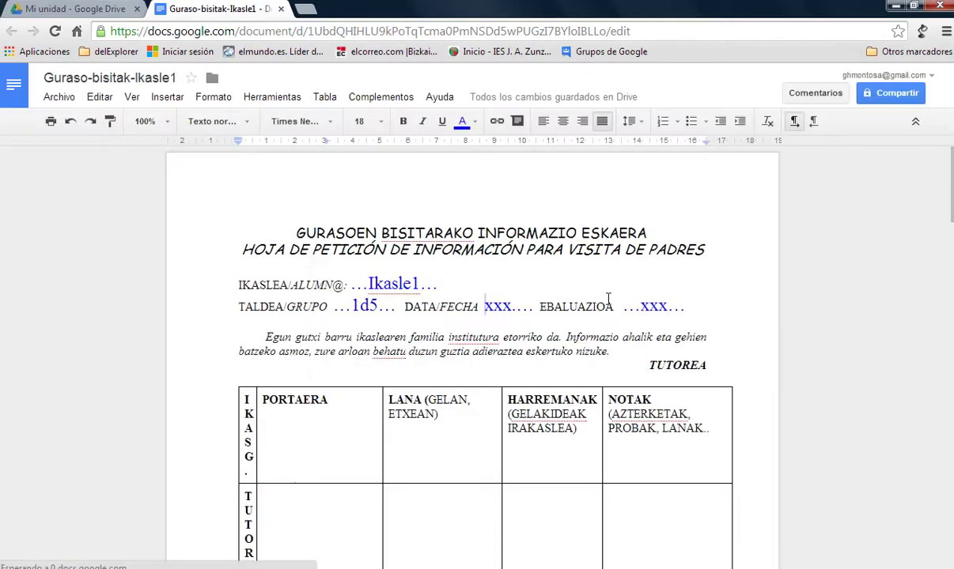
Type 'xxxxx xxxxx xxx' into the TUTORETZA row's PORTAERA cell, ending with a new line.
scroll(659, 348, down, 3)
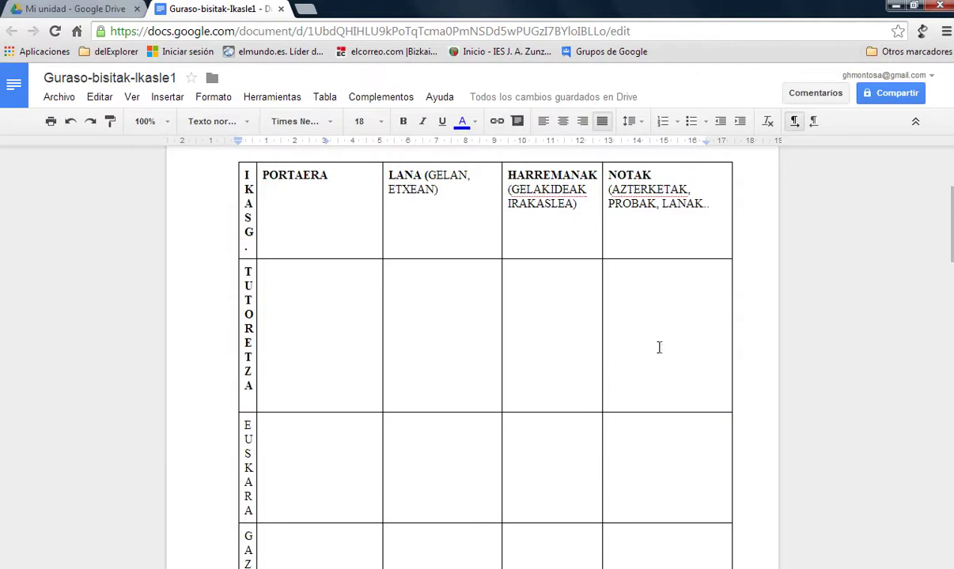
click(290, 304)
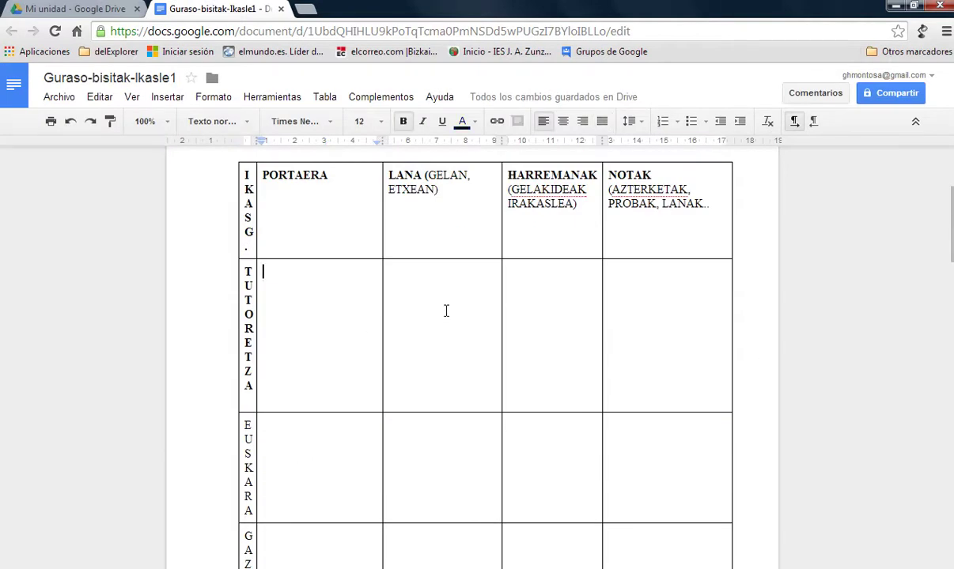
text(xxxxx xxxxx )
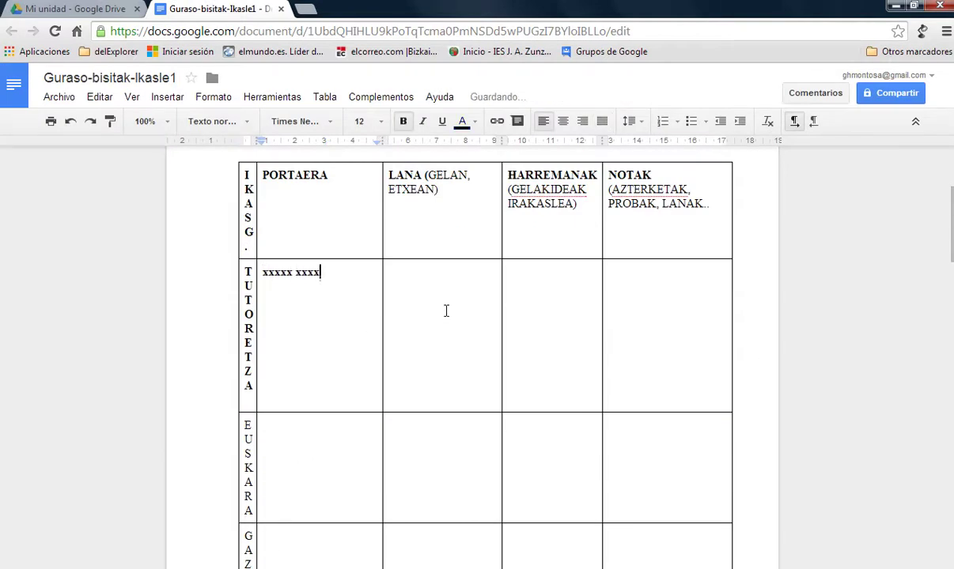
text(xxx)
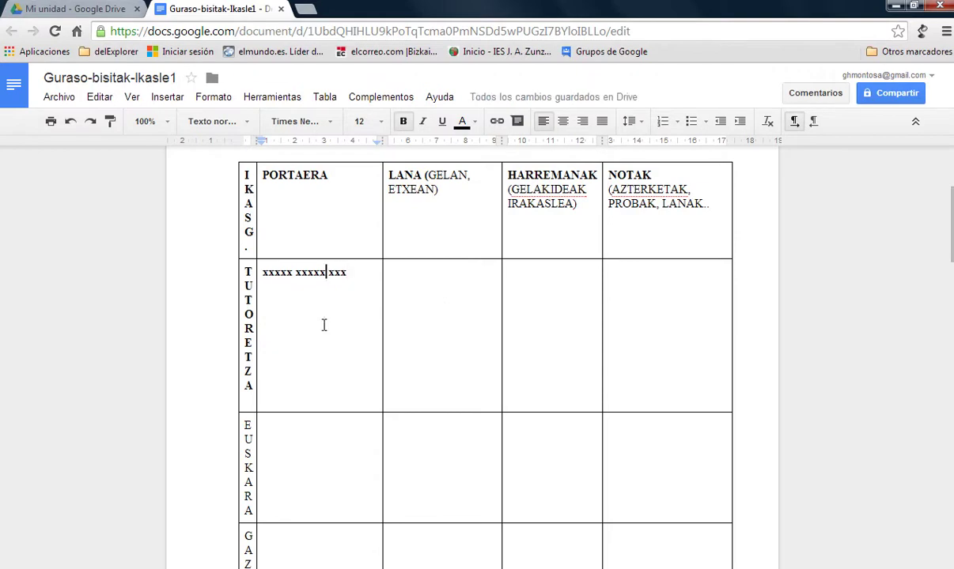
key(Return)
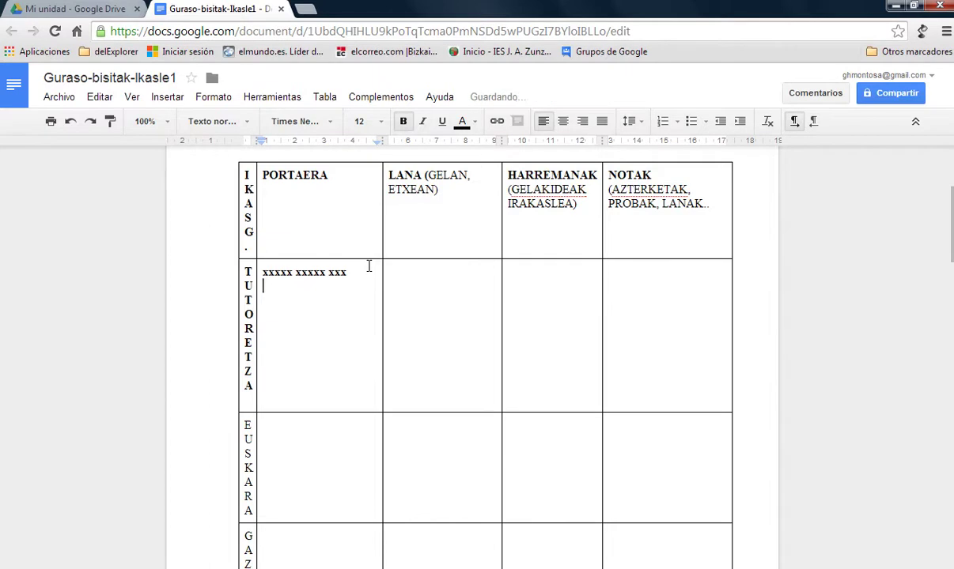
scroll(545, 317, up, 3)
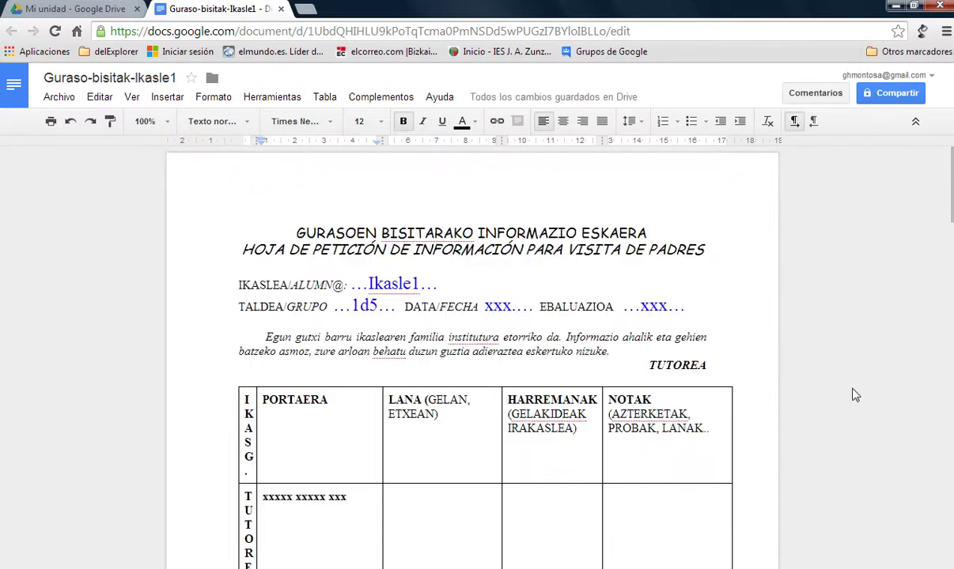
scroll(830, 344, down, 1)
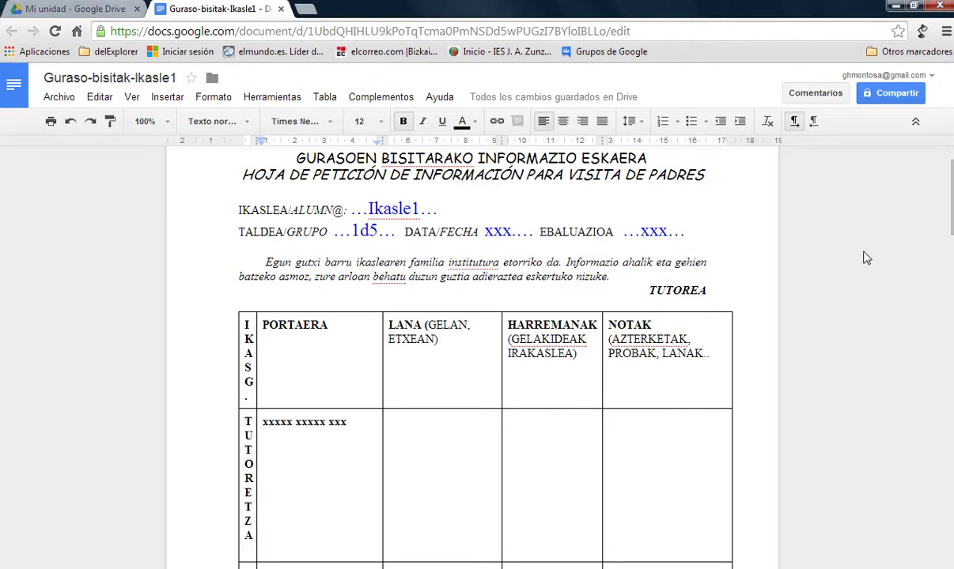
Open the Compartir dialog and activate the Invitar a personas field.
click(883, 96)
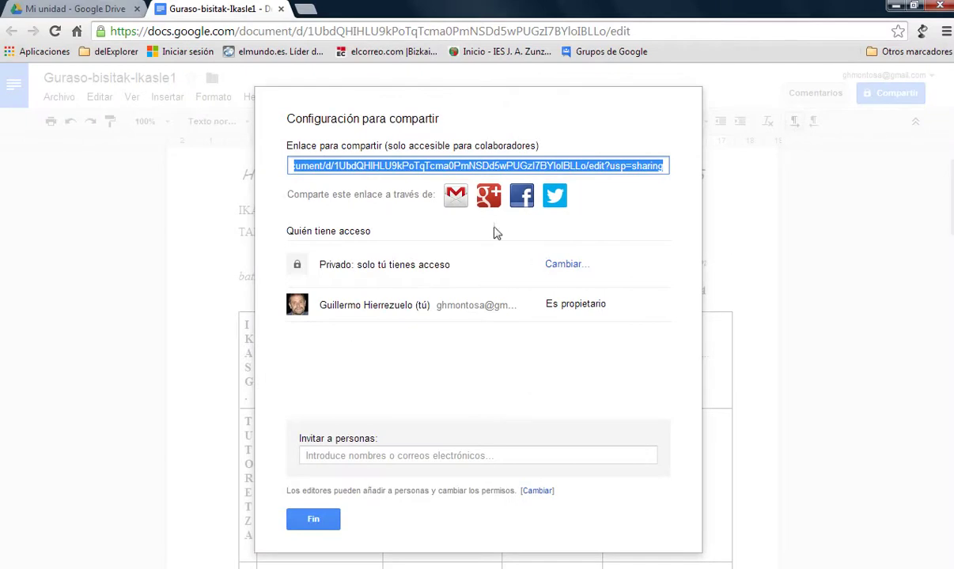
click(321, 456)
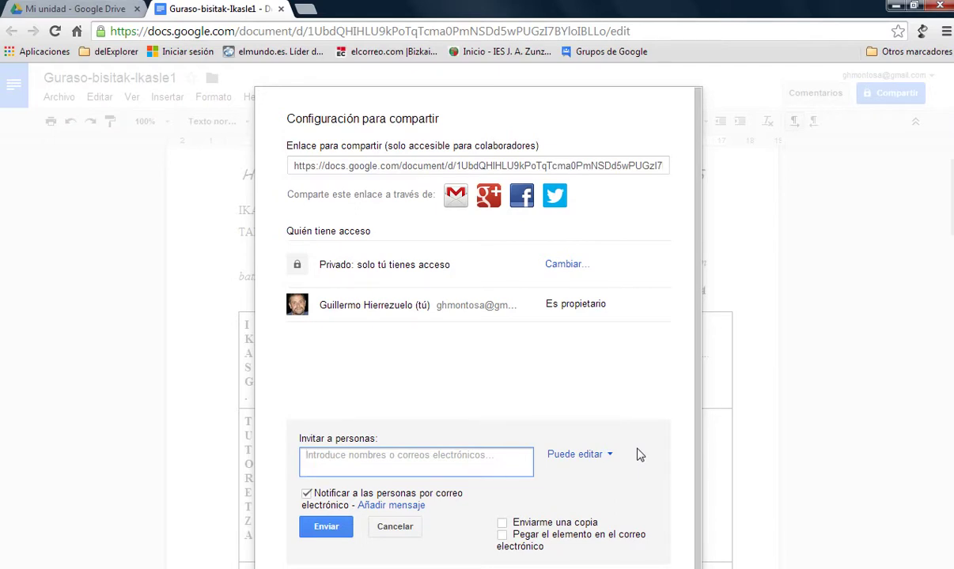
Add the 1d513-14 contact group as invitees and check the Puede editar permission.
text(1d)
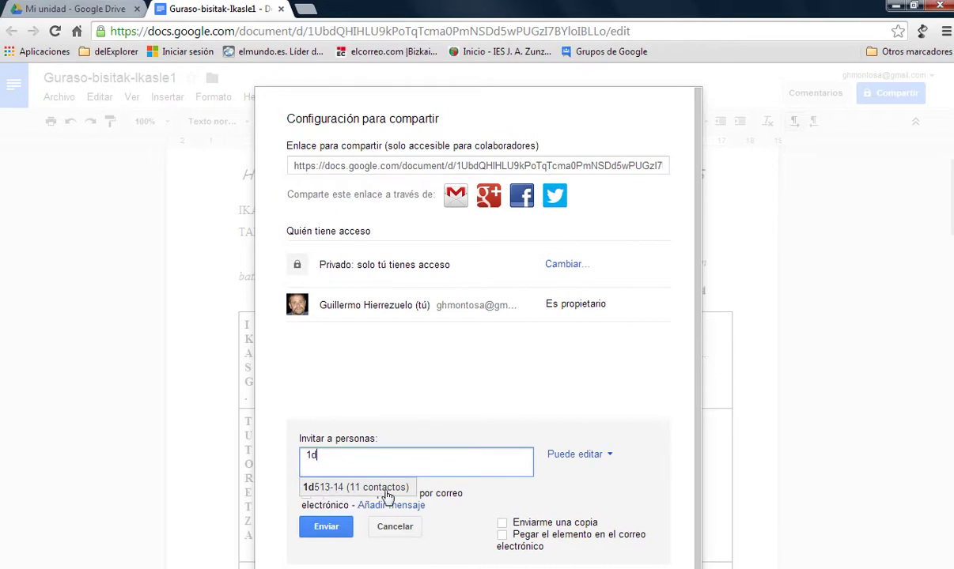
click(330, 492)
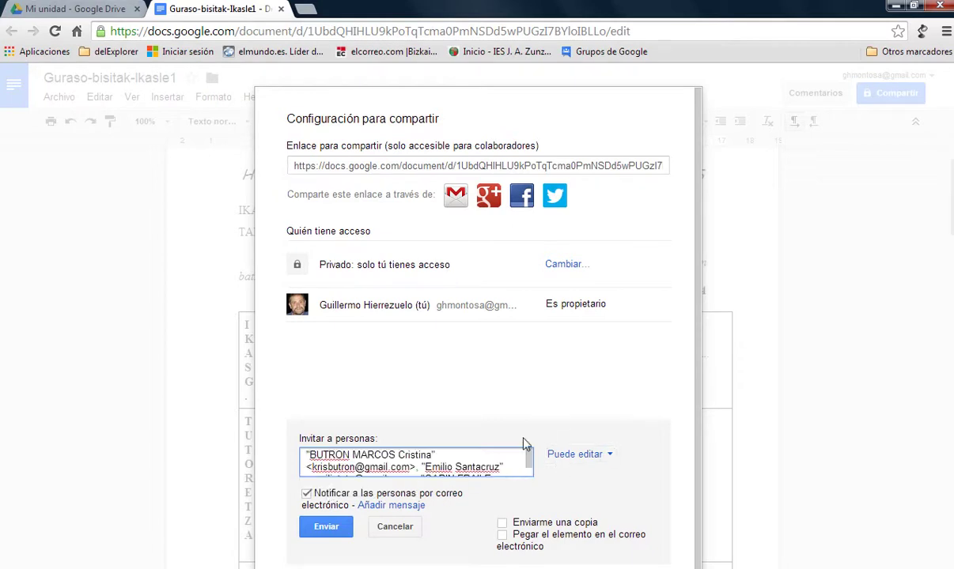
click(607, 463)
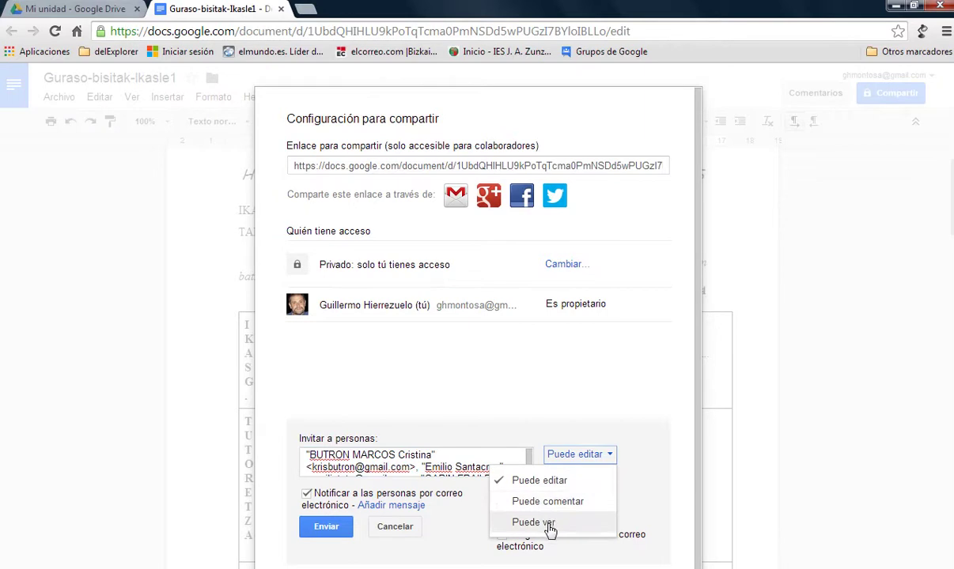
click(648, 458)
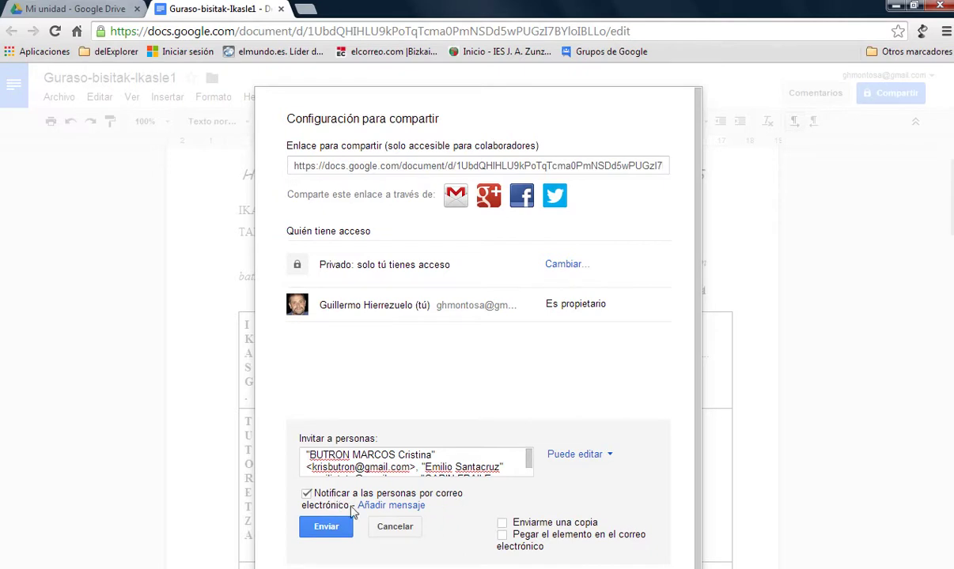
Write a short invitation message, then cancel the pending invitation.
click(404, 507)
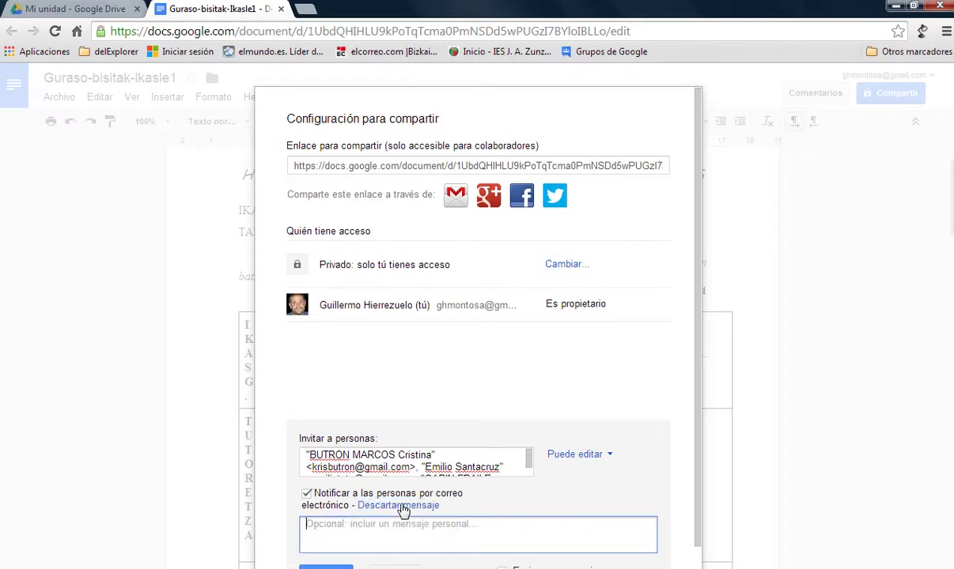
text(xxasas)
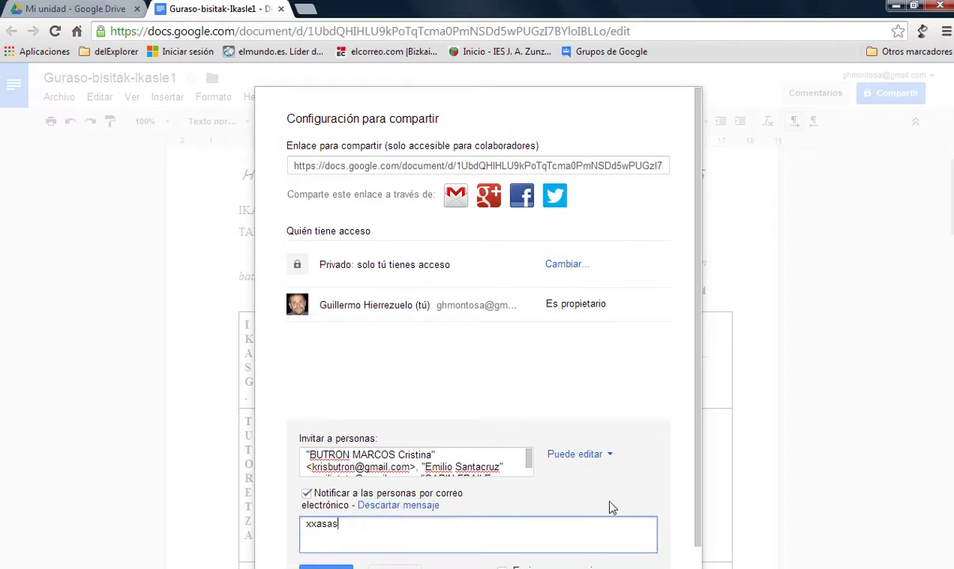
text(sfsd sdfgdfgdgdfgd dggdgd)
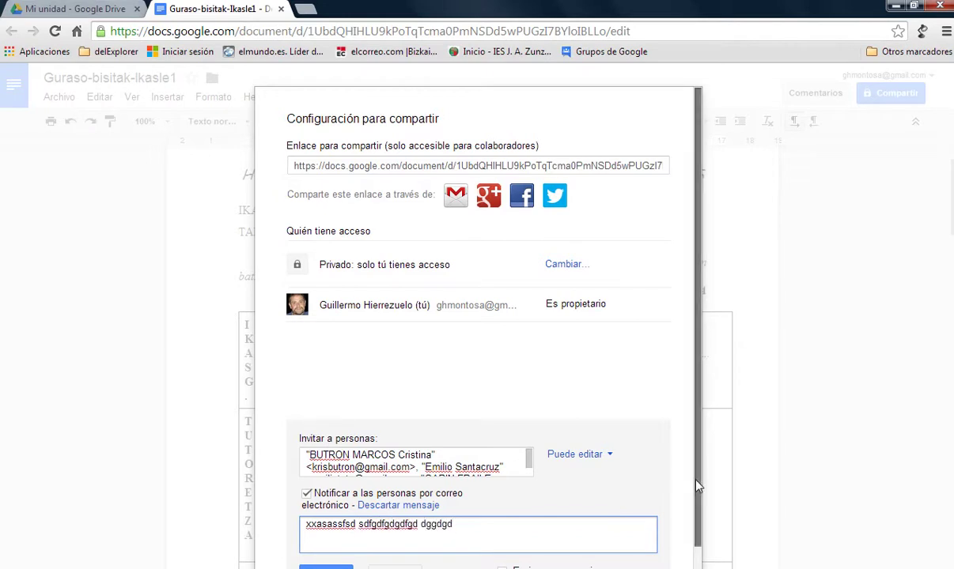
scroll(697, 487, down, 2)
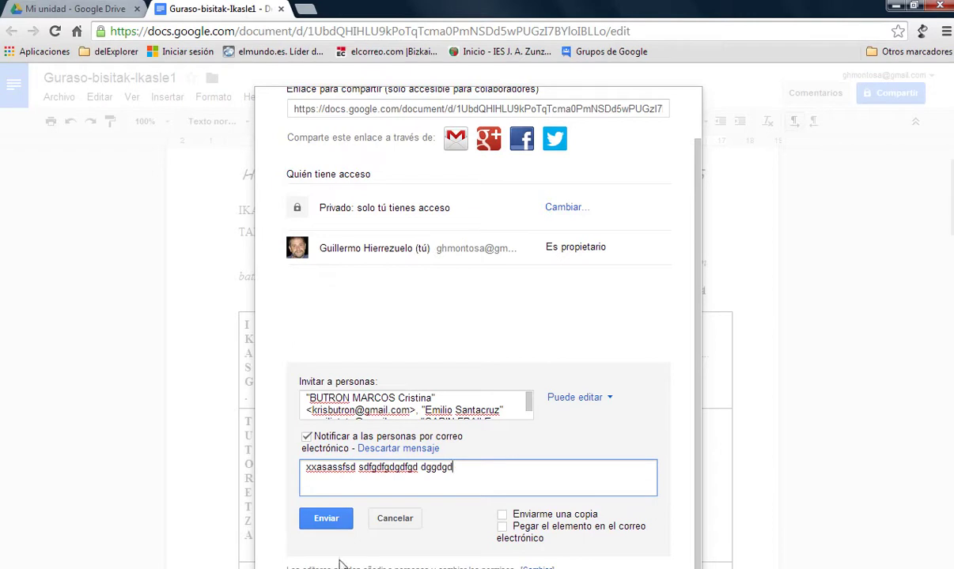
click(395, 520)
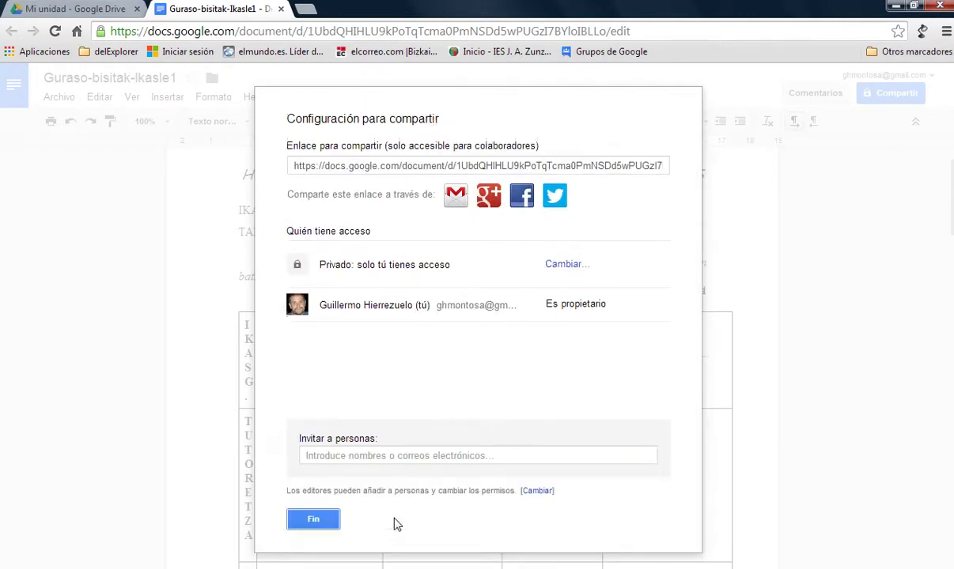
Close the sharing dialog with Fin.
click(314, 522)
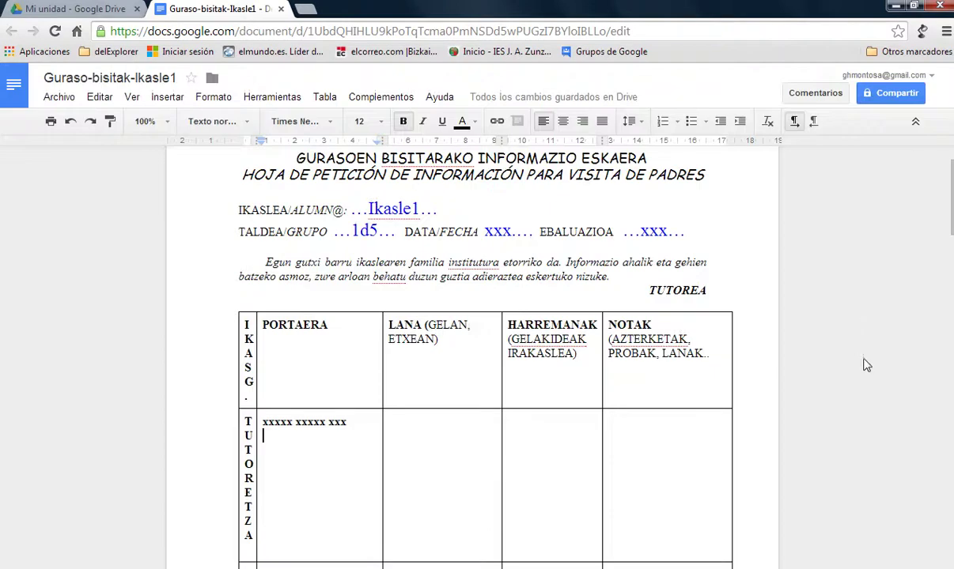